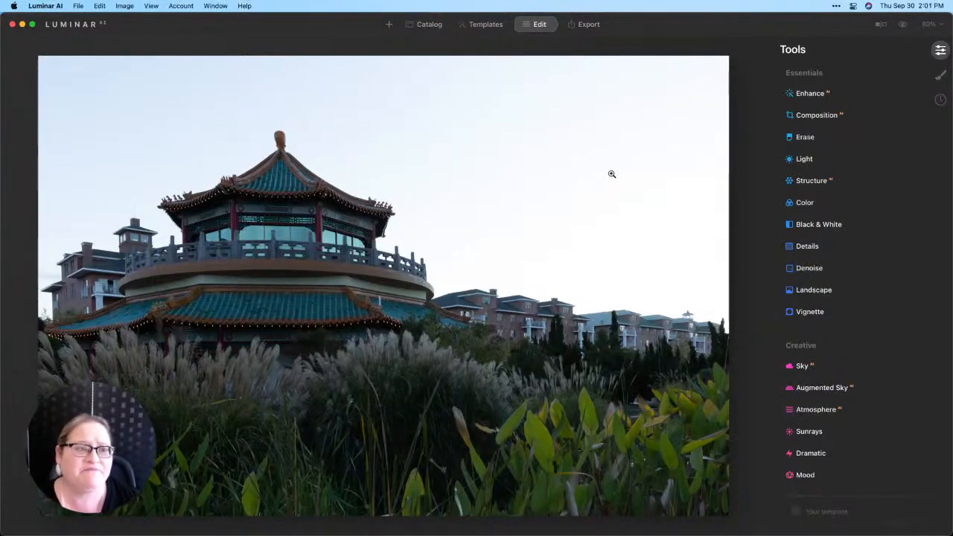
Step: In Enhance AI, set Accent to 65 and return Sky Enhancer to 0 after trying 14
{"action": "left_click", "coordinate": [619, 181]}
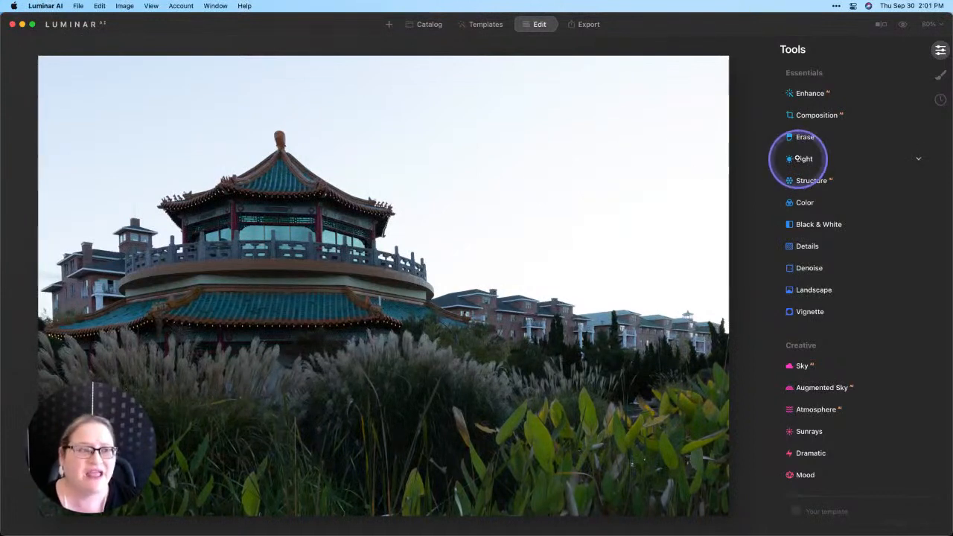
{"action": "left_click", "coordinate": [823, 95]}
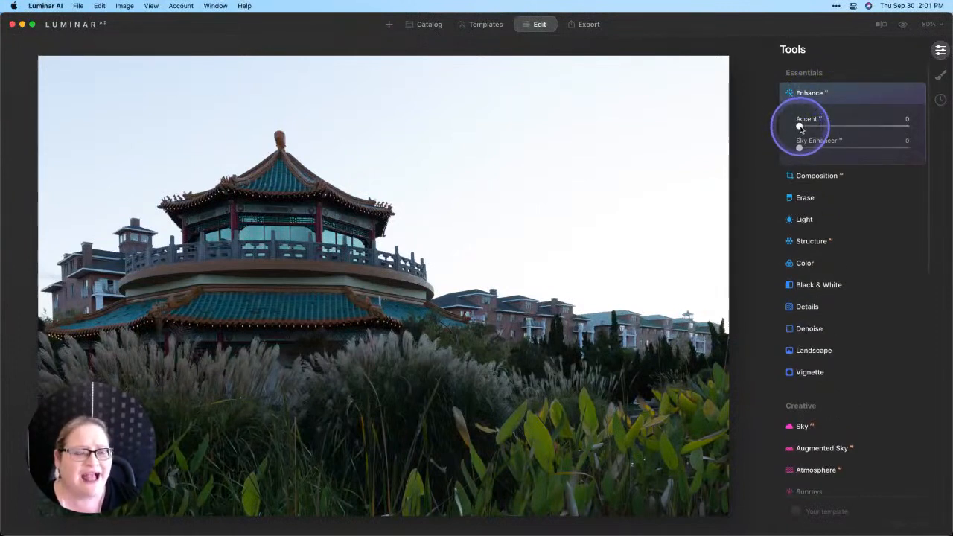
{"action": "left_click_drag", "start_coordinate": [800, 128], "coordinate": [885, 126]}
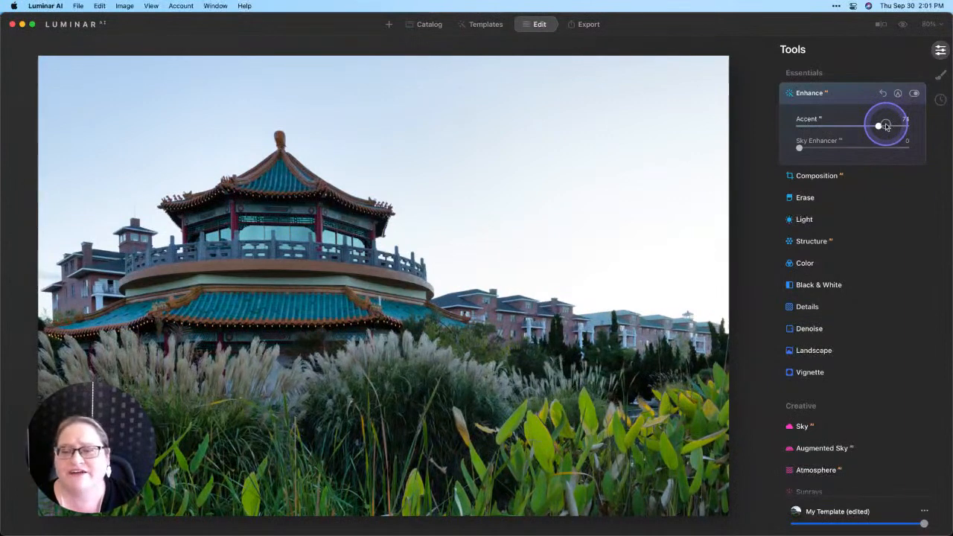
{"action": "mouse_move", "coordinate": [882, 126]}
{"action": "left_mouse_down"}
{"action": "mouse_move", "coordinate": [859, 128]}
{"action": "mouse_move", "coordinate": [885, 131]}
{"action": "mouse_move", "coordinate": [868, 127]}
{"action": "left_mouse_up"}
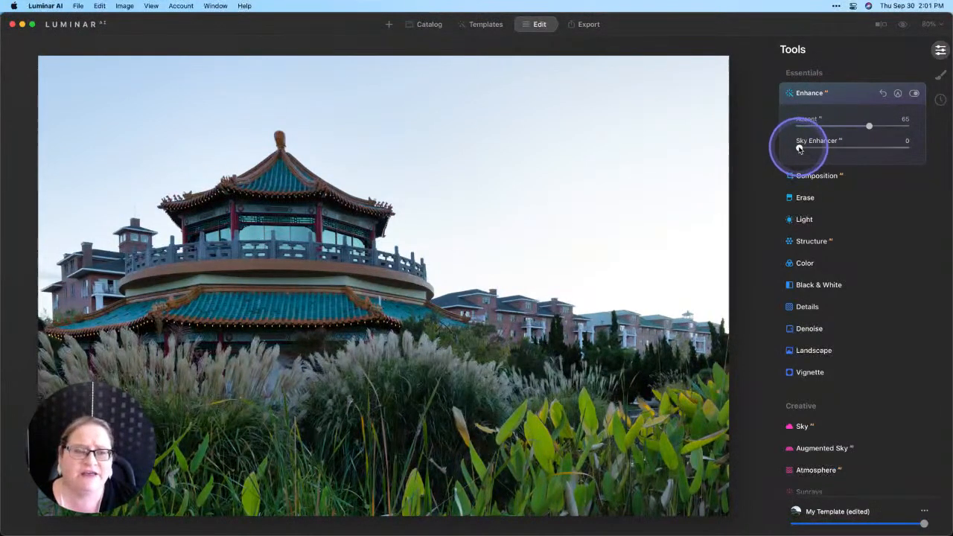
{"action": "mouse_move", "coordinate": [800, 148]}
{"action": "left_mouse_down"}
{"action": "mouse_move", "coordinate": [911, 146]}
{"action": "mouse_move", "coordinate": [816, 152]}
{"action": "left_mouse_up"}
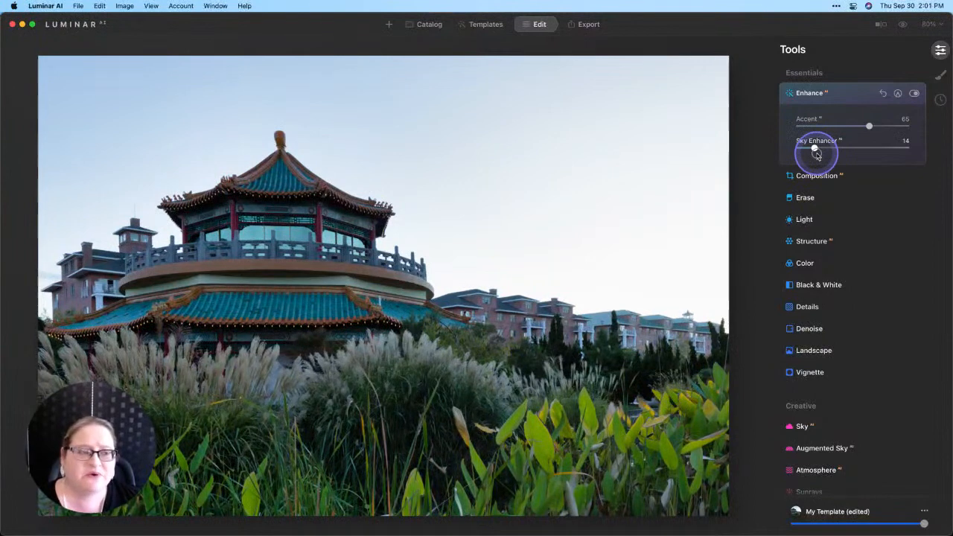
{"action": "left_click_drag", "start_coordinate": [816, 153], "coordinate": [781, 149]}
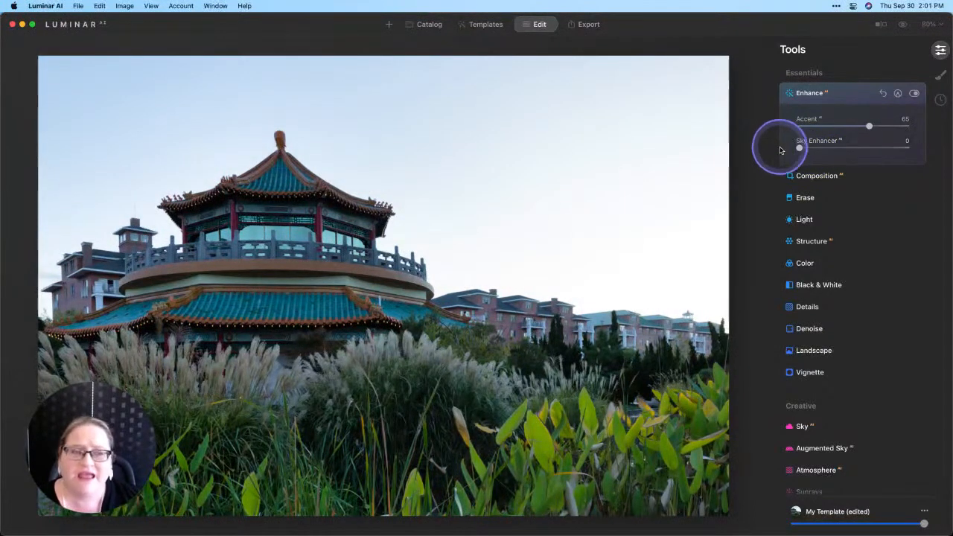
Step: Try automatic horizon alignment and perspective correction in Composition AI, and reset the composition changes
{"action": "left_click", "coordinate": [805, 178]}
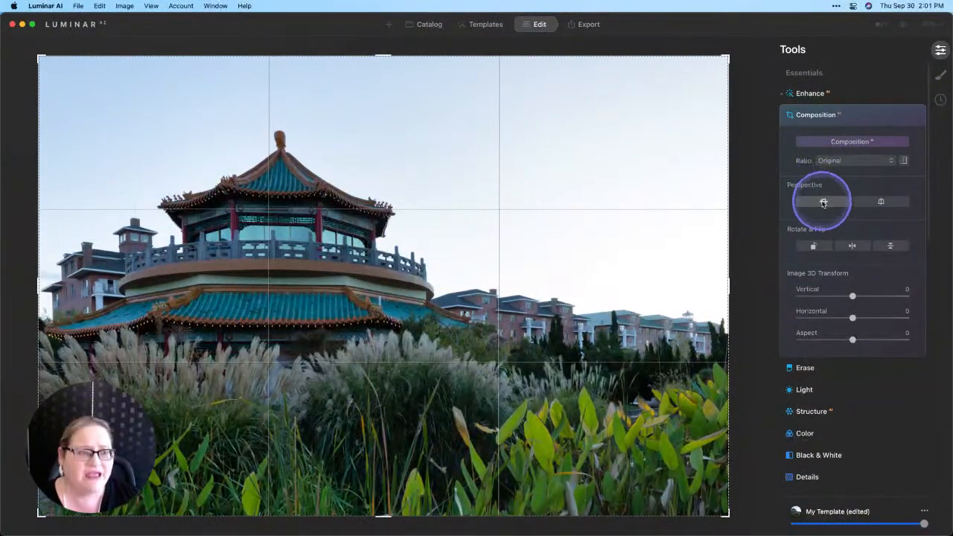
{"action": "left_click", "coordinate": [824, 202]}
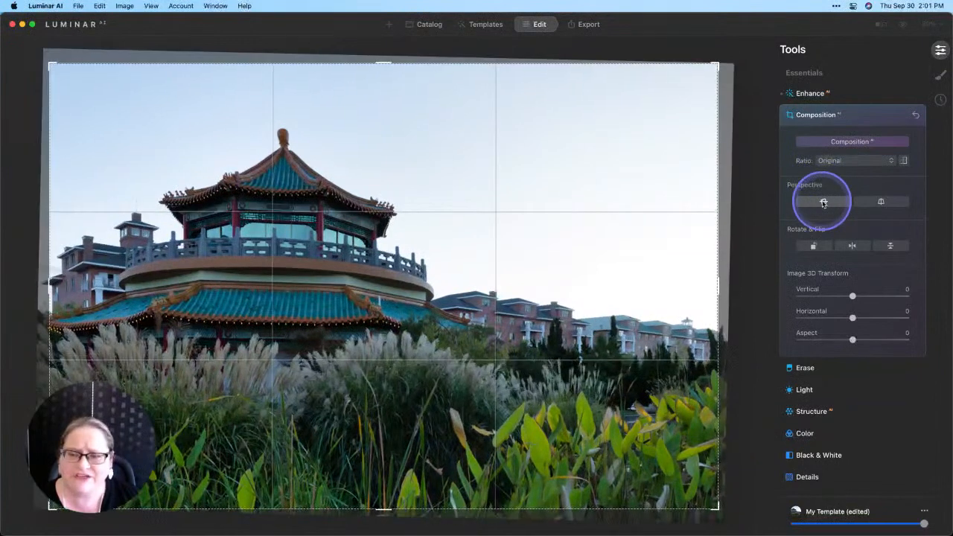
{"action": "left_click", "coordinate": [880, 202]}
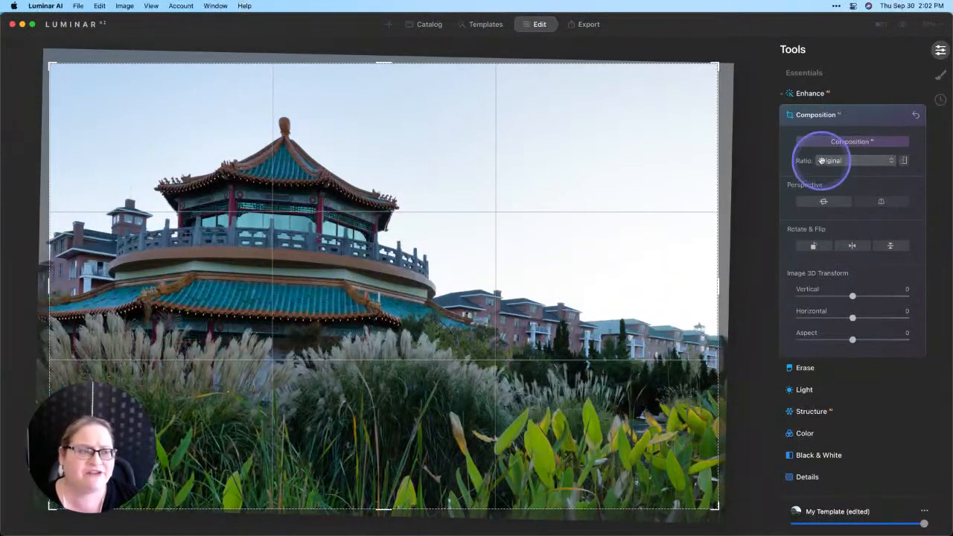
{"action": "left_click", "coordinate": [914, 117]}
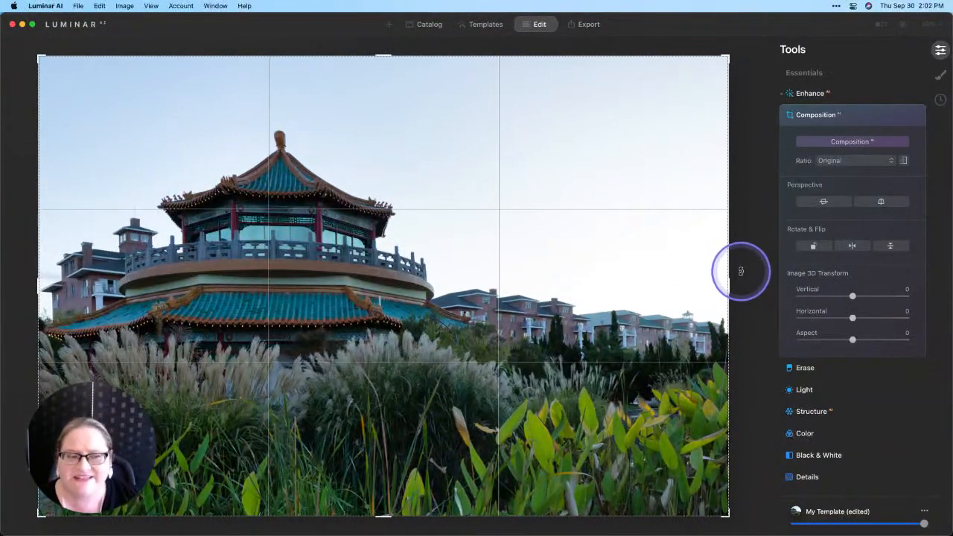
Step: Rotate the photo slightly to straighten it and crop it to 16:9, repositioning the image within the frame
{"action": "left_click_drag", "start_coordinate": [743, 269], "coordinate": [742, 272]}
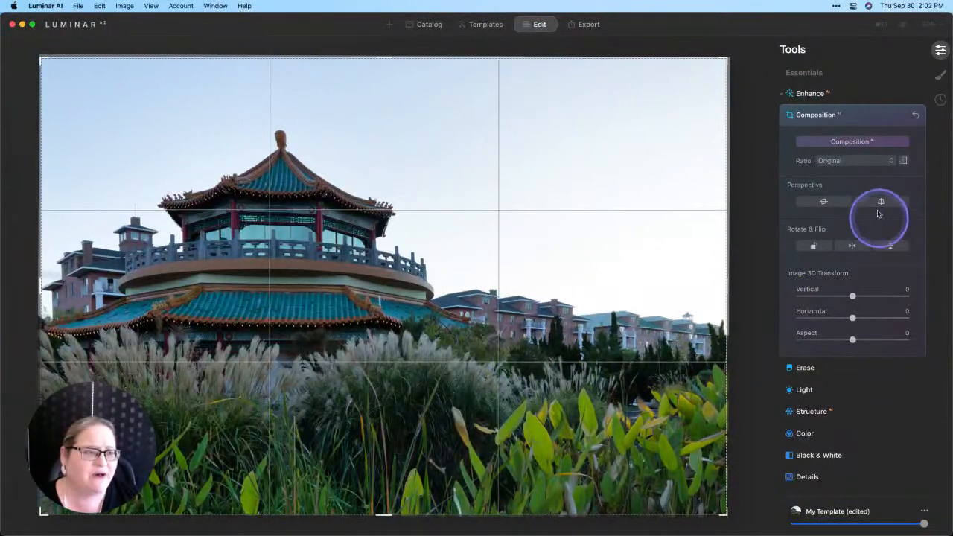
{"action": "left_click", "coordinate": [873, 162]}
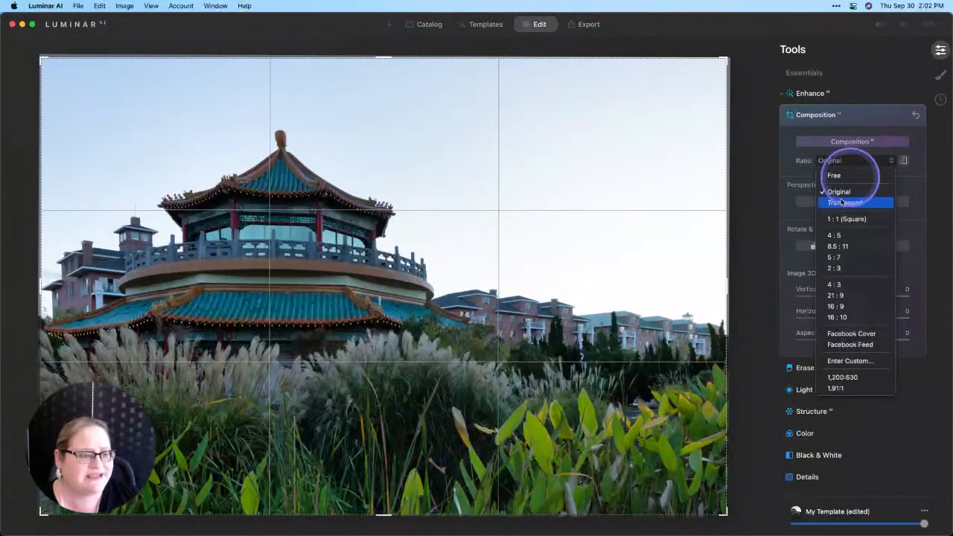
{"action": "left_click", "coordinate": [832, 310]}
{"action": "left_click_drag", "start_coordinate": [452, 276], "coordinate": [459, 285]}
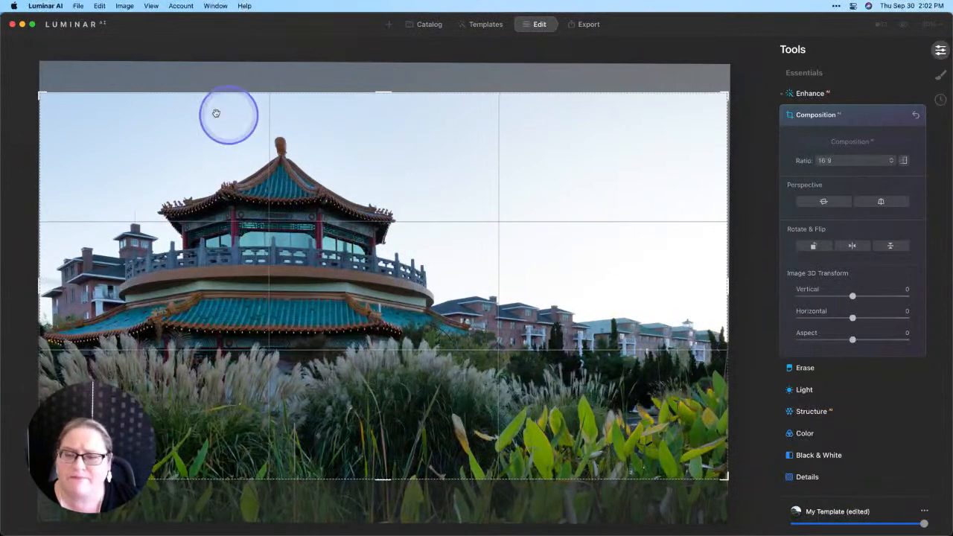
{"action": "double_click", "coordinate": [650, 462]}
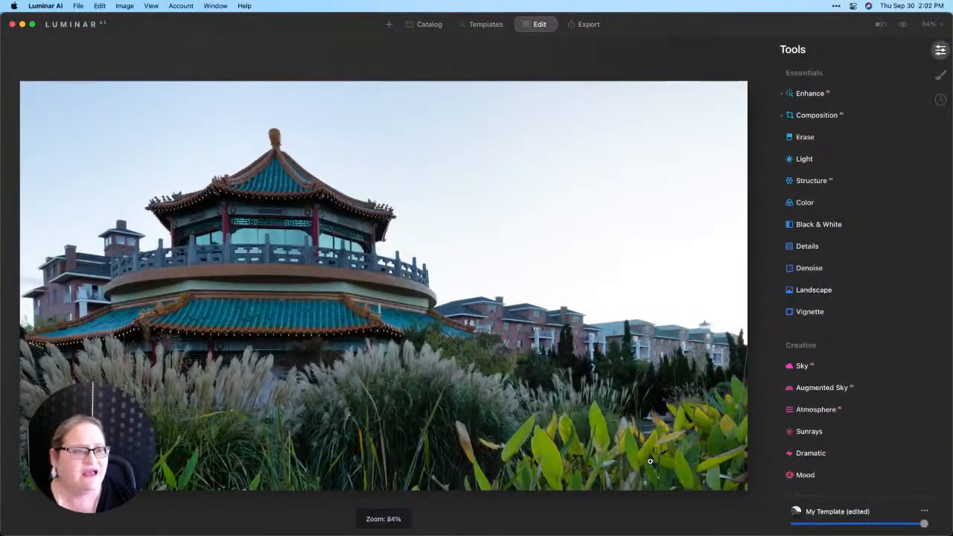
Step: Set the Structure AI Amount to 26
{"action": "left_click", "coordinate": [815, 182]}
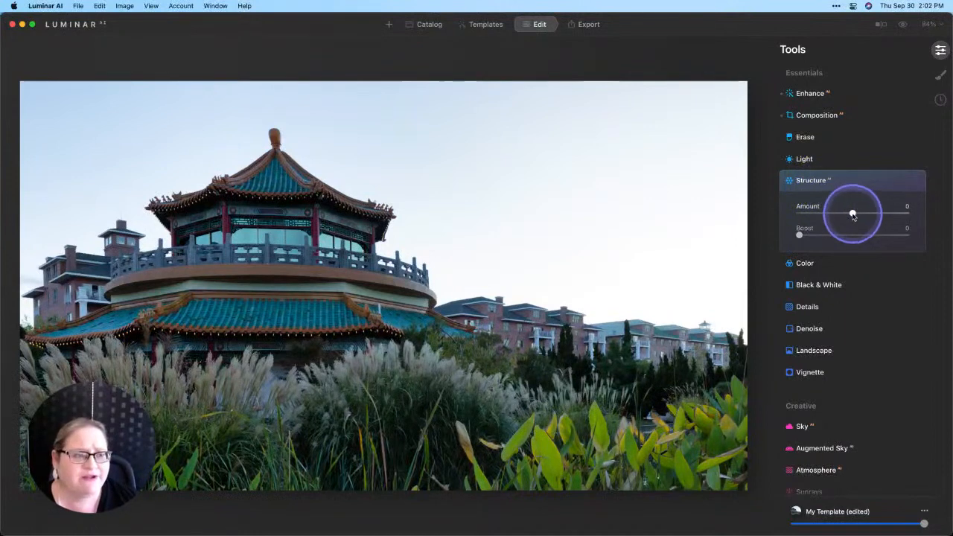
{"action": "left_click_drag", "start_coordinate": [852, 214], "coordinate": [864, 215]}
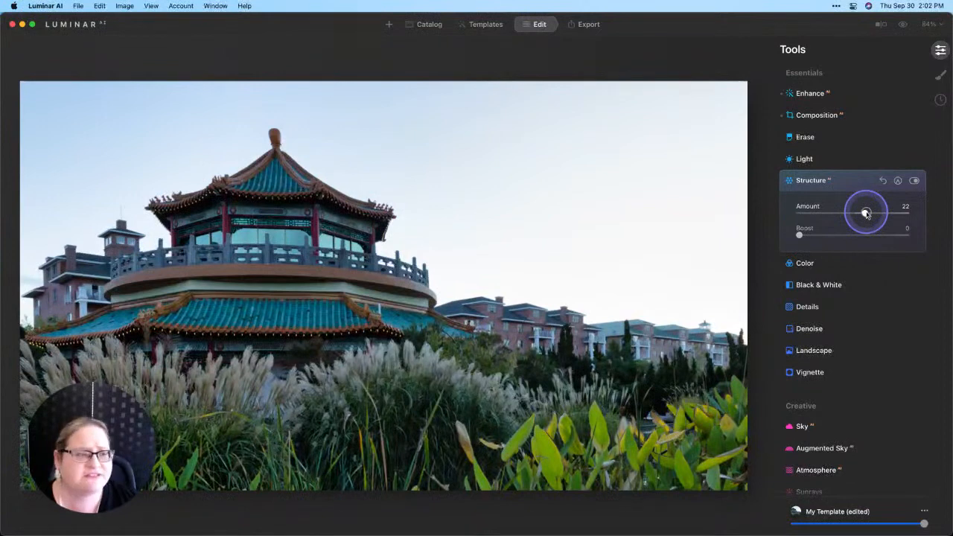
{"action": "mouse_move", "coordinate": [866, 214]}
{"action": "left_mouse_down"}
{"action": "mouse_move", "coordinate": [898, 214]}
{"action": "mouse_move", "coordinate": [868, 216]}
{"action": "left_mouse_up"}
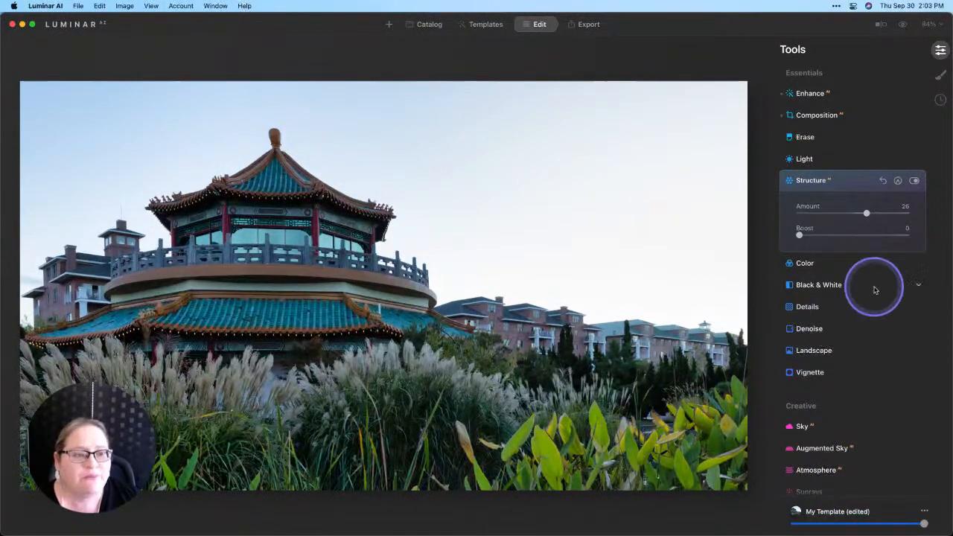
Step: In the Color tool's HSL saturation settings, set Green to -16 and Yellow to -27
{"action": "left_click", "coordinate": [815, 265]}
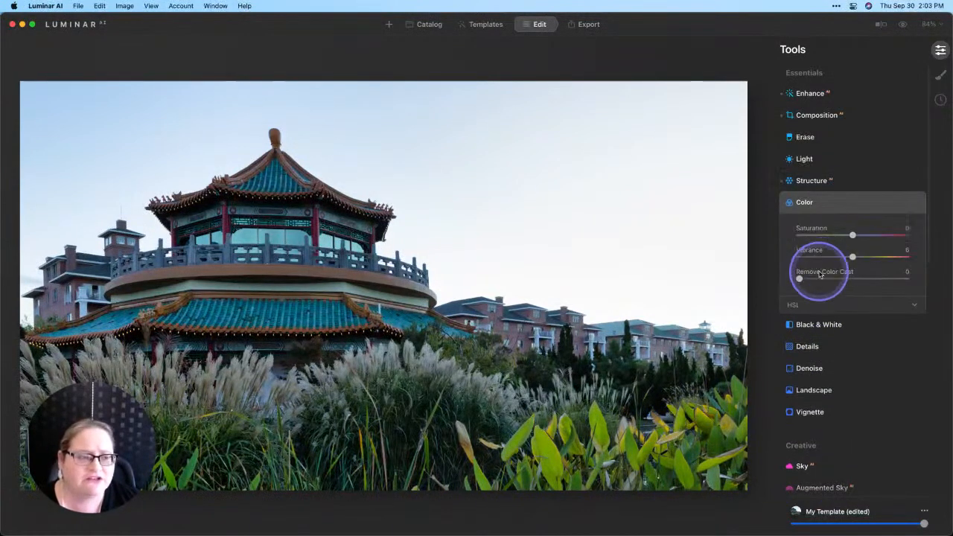
{"action": "left_click", "coordinate": [833, 301]}
{"action": "scroll", "coordinate": [837, 264], "scroll_direction": "down", "scroll_amount": 2}
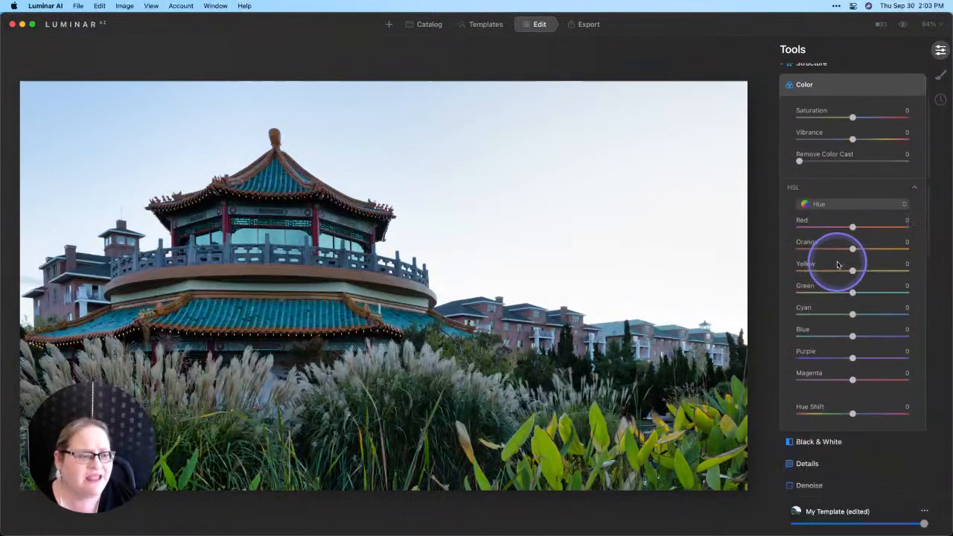
{"action": "left_click", "coordinate": [848, 205]}
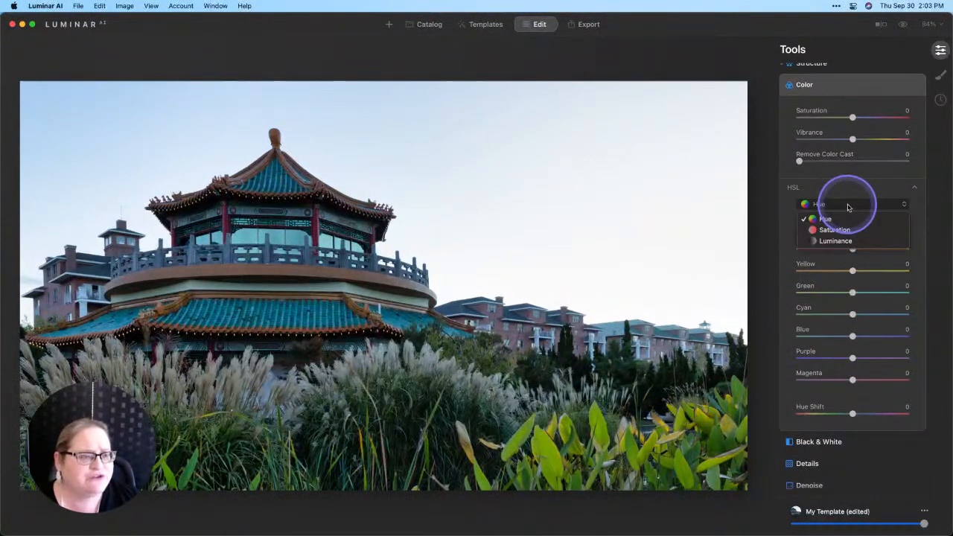
{"action": "left_click", "coordinate": [842, 232]}
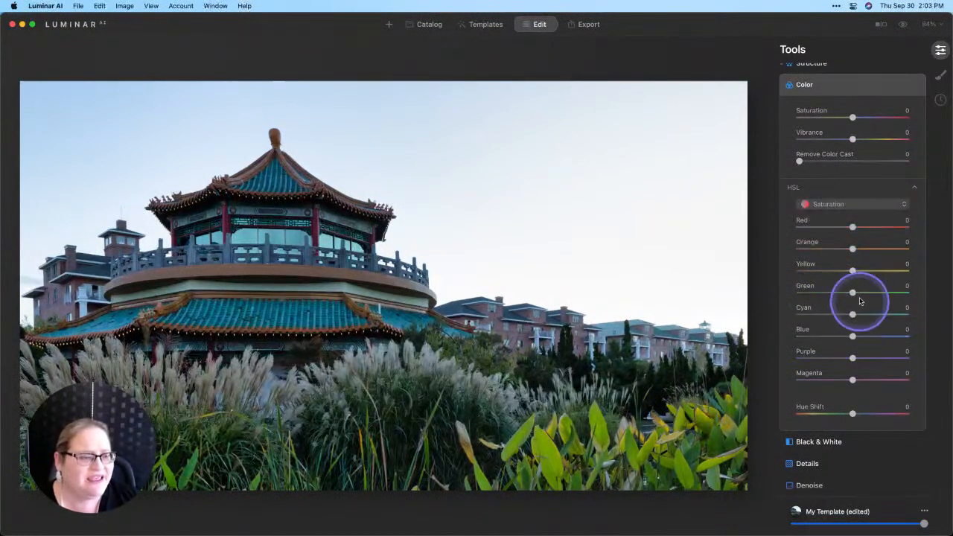
{"action": "mouse_move", "coordinate": [852, 292]}
{"action": "left_mouse_down"}
{"action": "mouse_move", "coordinate": [835, 295]}
{"action": "mouse_move", "coordinate": [844, 294]}
{"action": "left_mouse_up"}
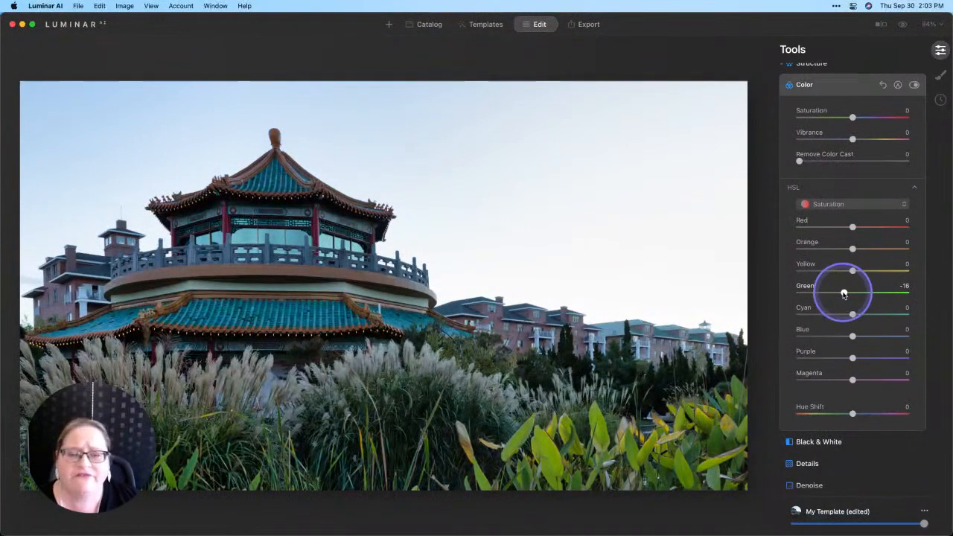
{"action": "left_click", "coordinate": [852, 272]}
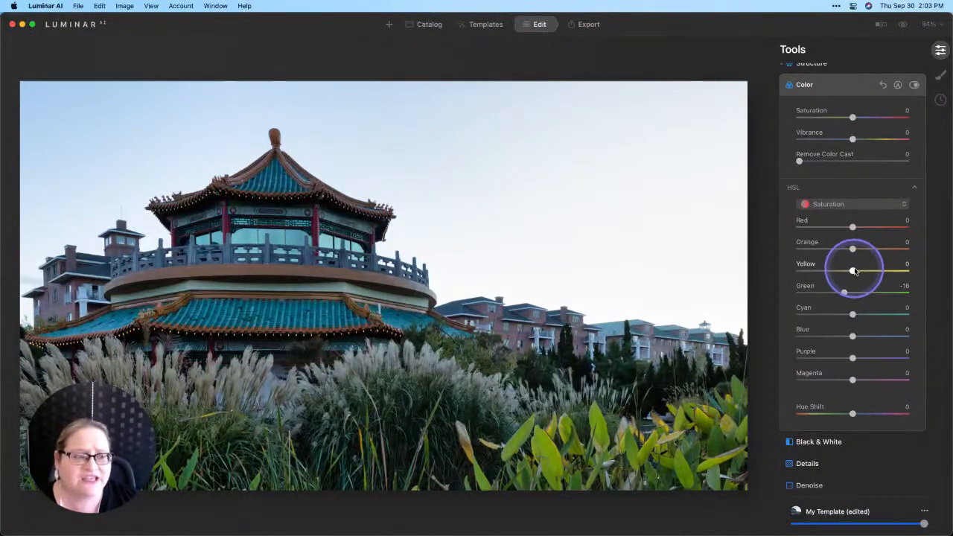
{"action": "left_click_drag", "start_coordinate": [854, 272], "coordinate": [849, 272]}
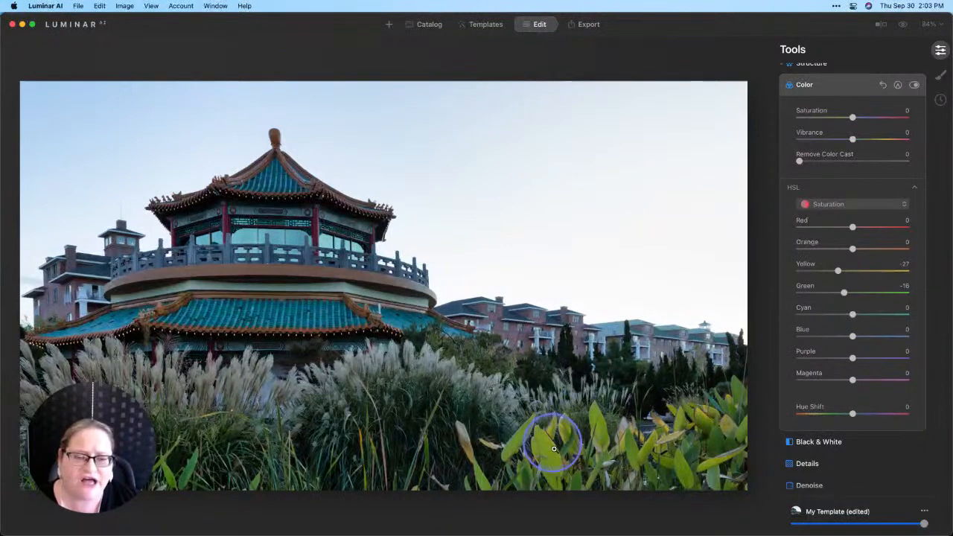
Step: Set the HSL luminance of Yellow to -23 and Green to -22, and compare the photo with the Color tool disabled and enabled
{"action": "left_click", "coordinate": [871, 208]}
{"action": "left_click", "coordinate": [858, 242]}
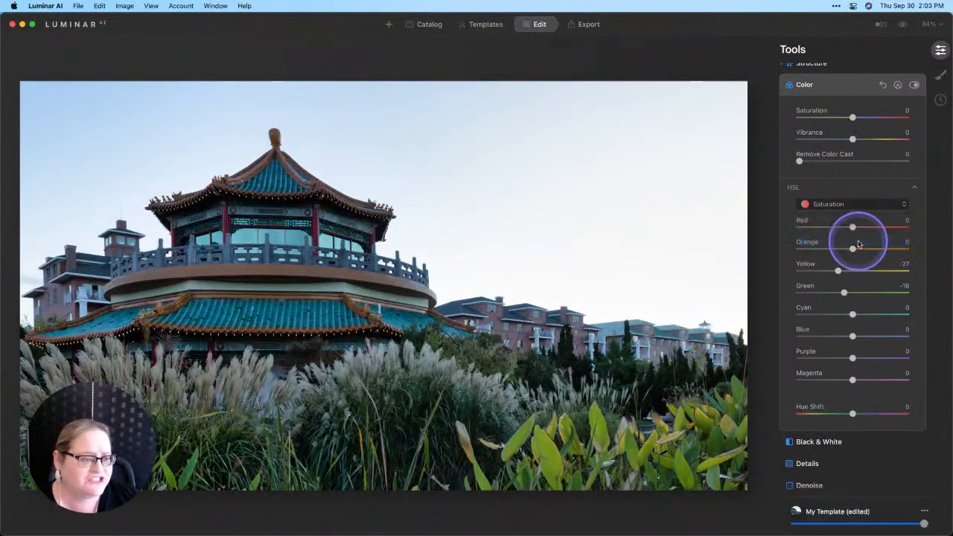
{"action": "left_click_drag", "start_coordinate": [852, 270], "coordinate": [840, 296]}
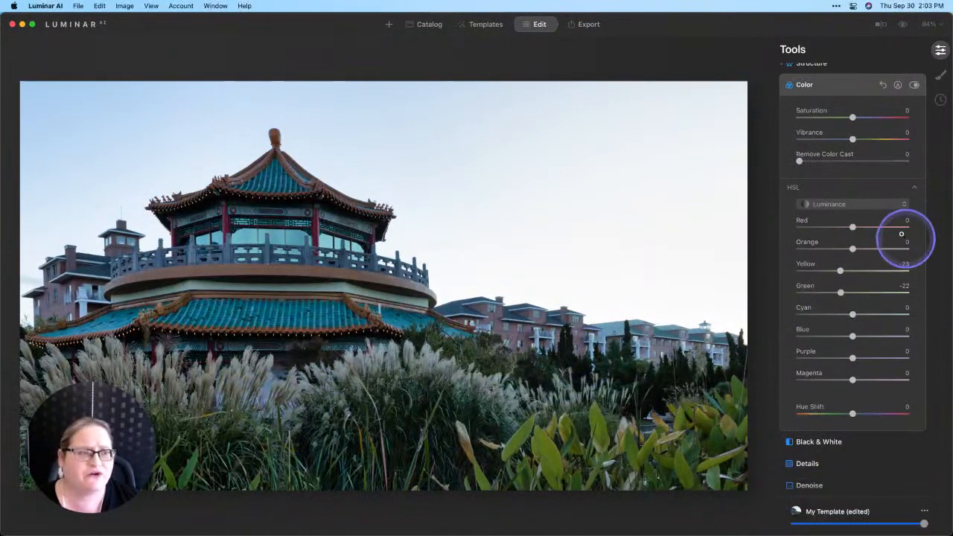
{"action": "left_click", "coordinate": [914, 85]}
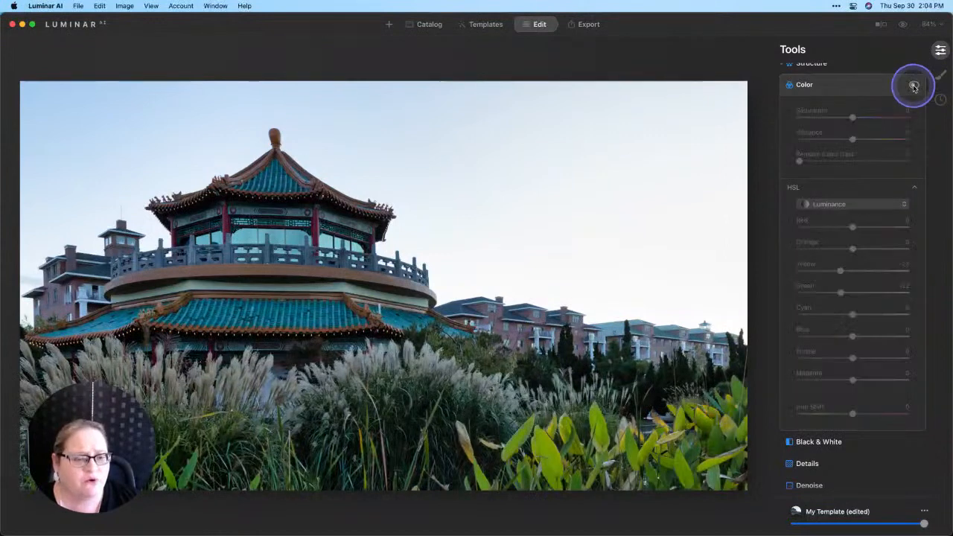
{"action": "left_click", "coordinate": [914, 86]}
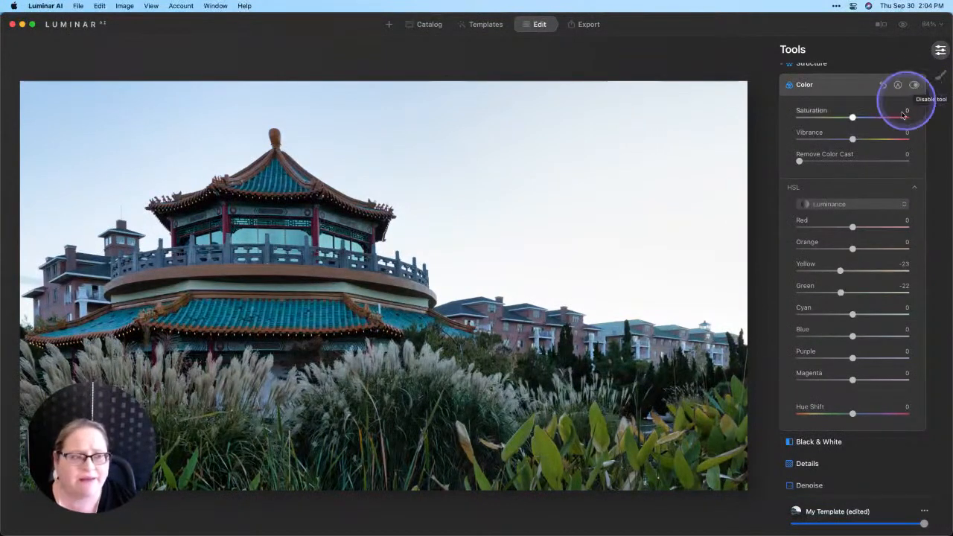
Step: Raise the HSL saturation of Green to -8 and close the Color tool
{"action": "left_click", "coordinate": [866, 205]}
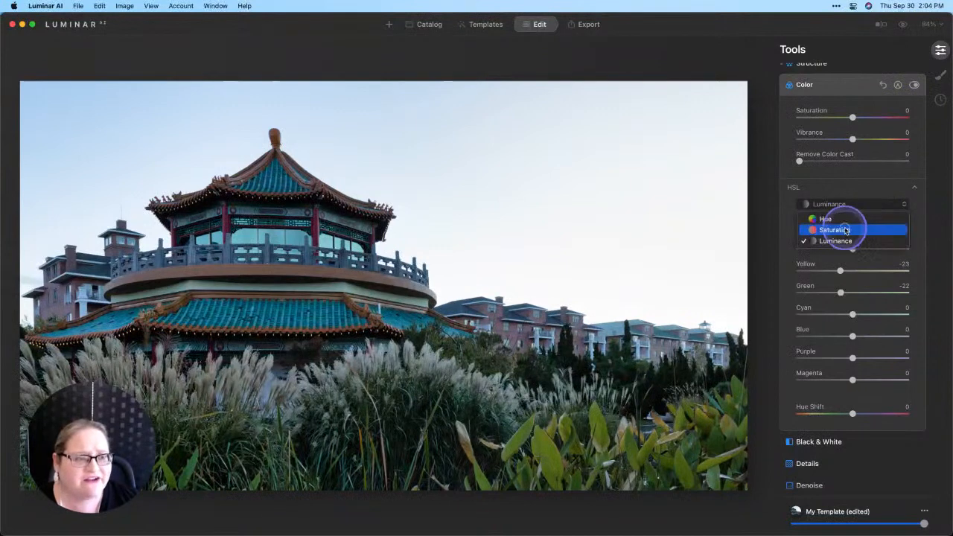
{"action": "left_click", "coordinate": [840, 229]}
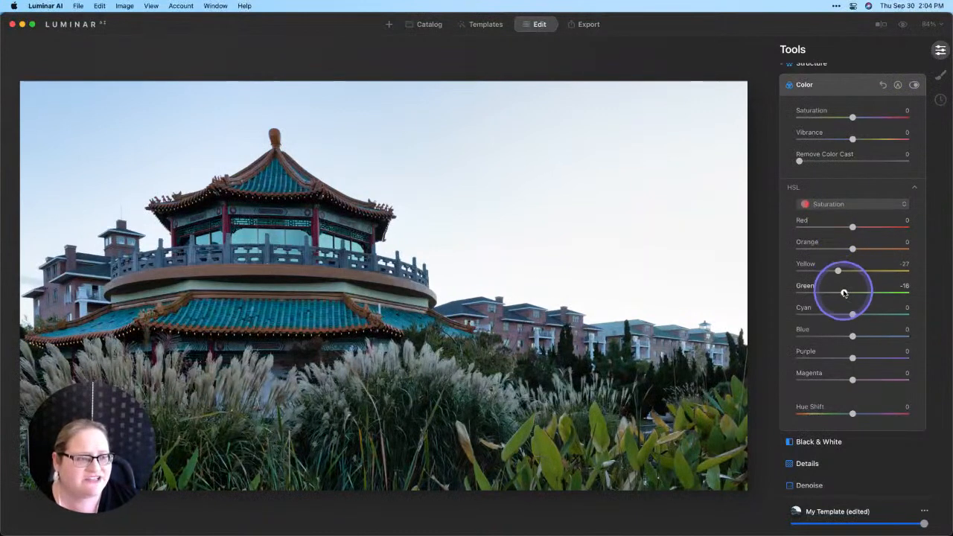
{"action": "left_click_drag", "start_coordinate": [843, 292], "coordinate": [846, 294]}
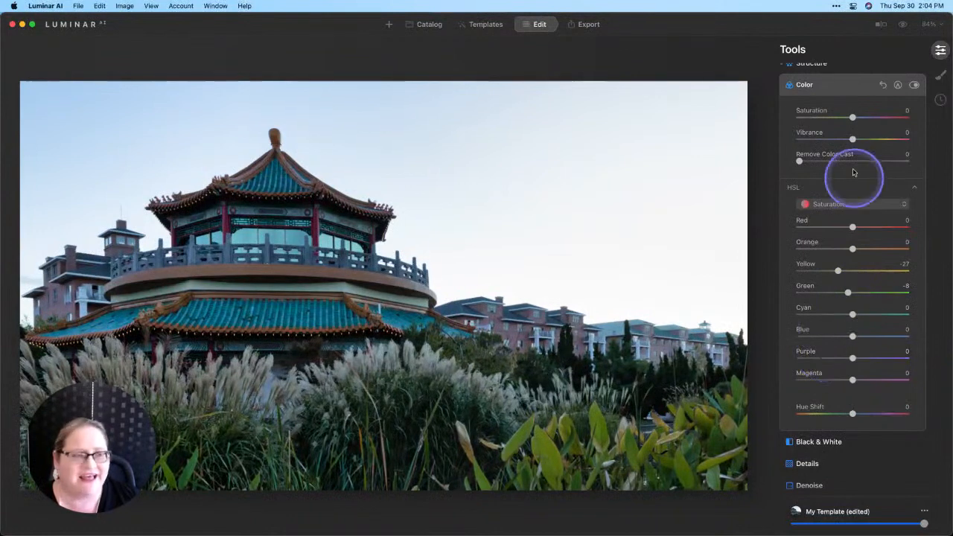
{"action": "left_click", "coordinate": [833, 88]}
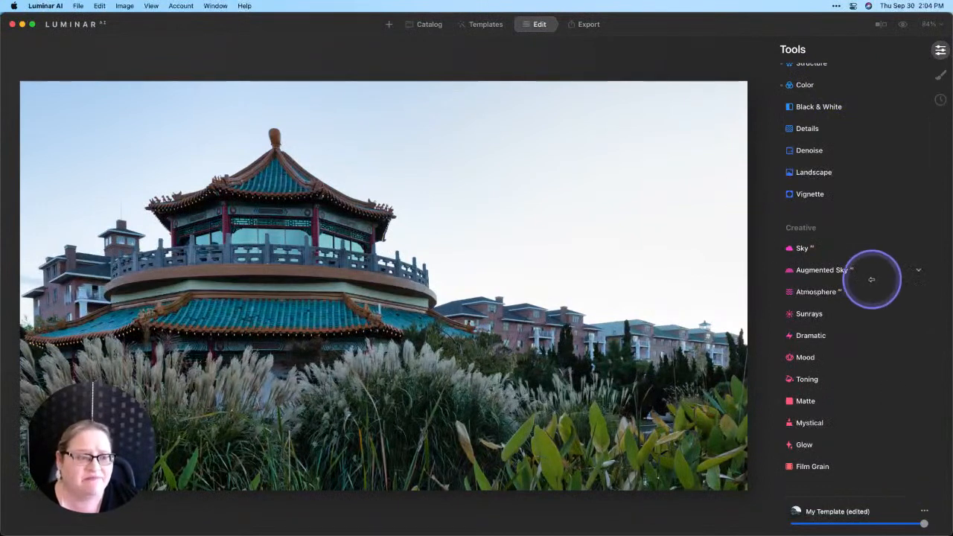
Step: Replace the photo's sky with the Red Sunrise 03 sky using the Sky AI tool
{"action": "left_click", "coordinate": [816, 254]}
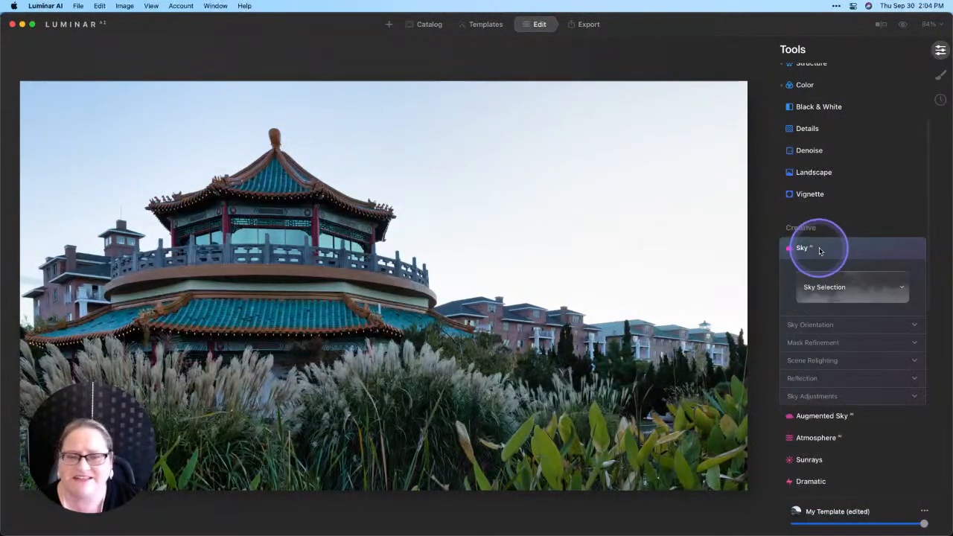
{"action": "left_click", "coordinate": [843, 292]}
{"action": "scroll", "coordinate": [845, 292], "scroll_direction": "down", "scroll_amount": 3}
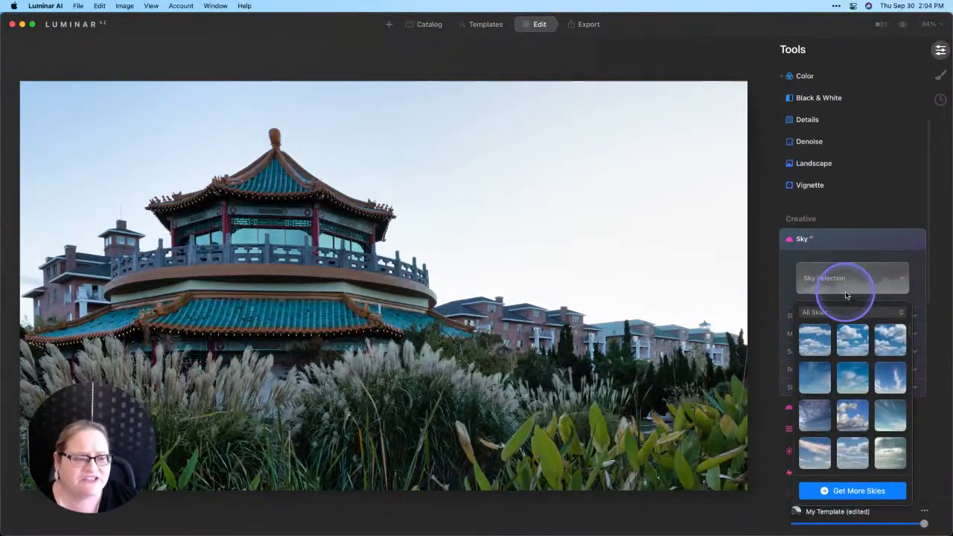
{"action": "scroll", "coordinate": [846, 297], "scroll_direction": "down", "scroll_amount": 10}
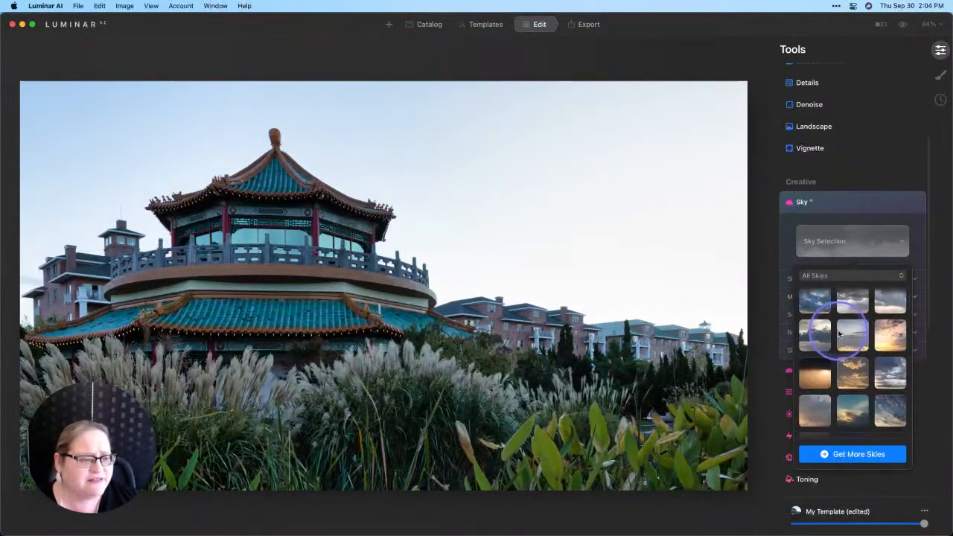
{"action": "scroll", "coordinate": [839, 335], "scroll_direction": "down", "scroll_amount": 10}
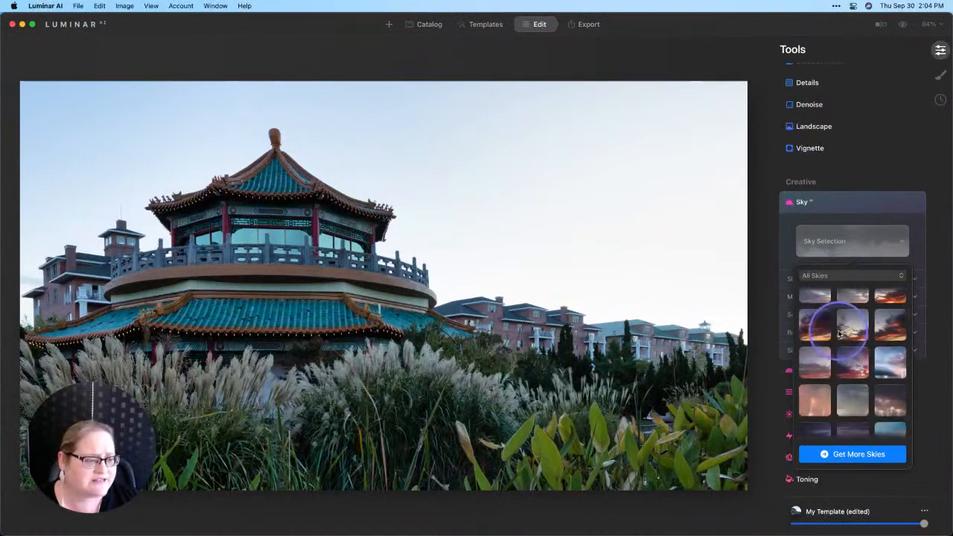
{"action": "scroll", "coordinate": [839, 335], "scroll_direction": "down", "scroll_amount": 5}
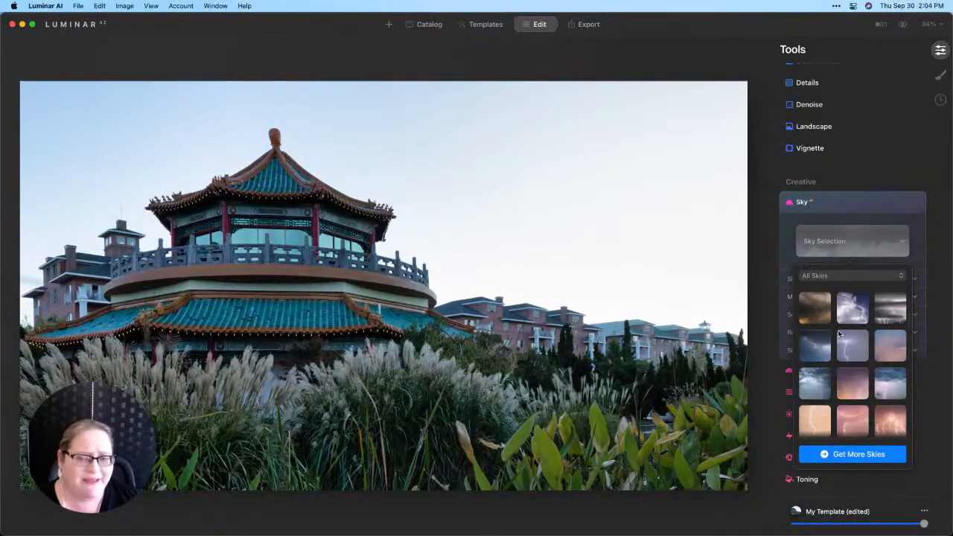
{"action": "scroll", "coordinate": [839, 335], "scroll_direction": "down", "scroll_amount": 5}
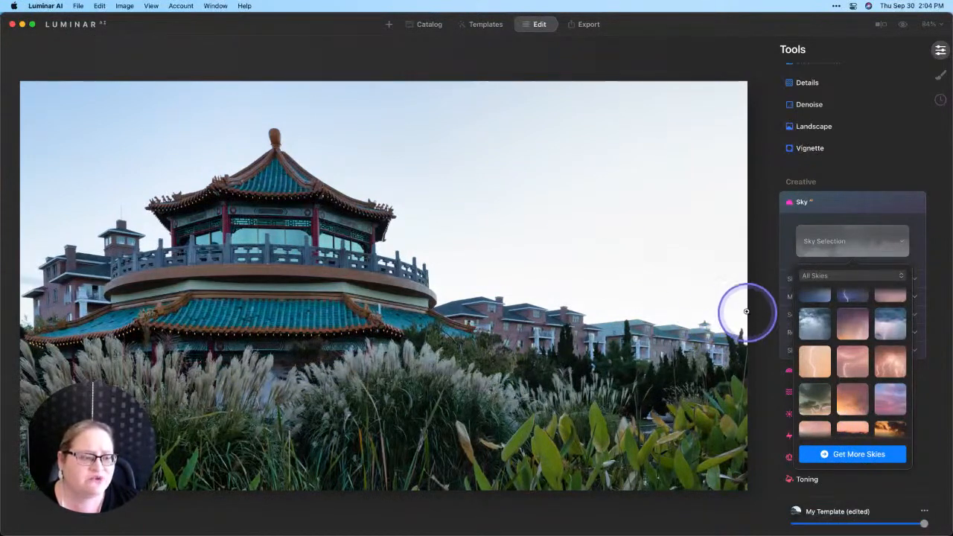
{"action": "scroll", "coordinate": [841, 350], "scroll_direction": "down", "scroll_amount": 10}
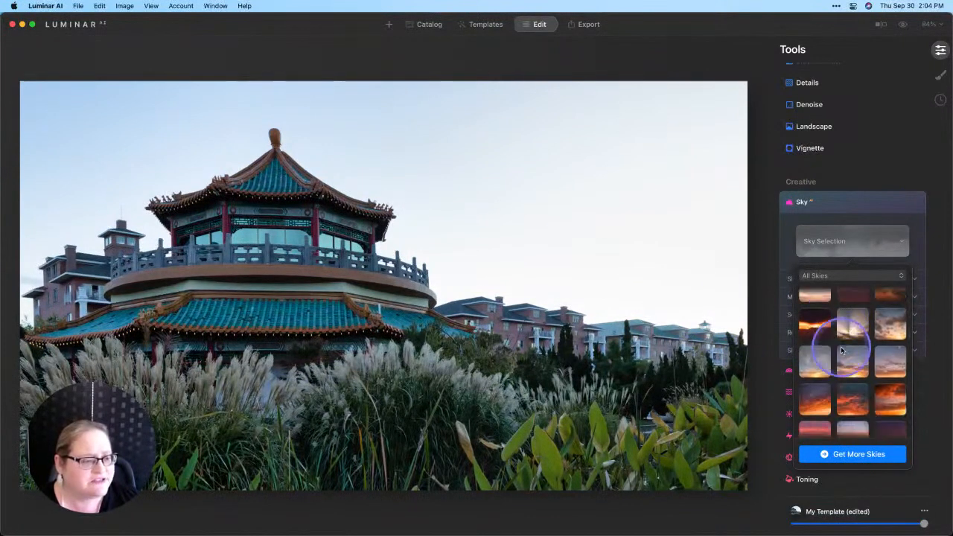
{"action": "scroll", "coordinate": [841, 350], "scroll_direction": "down", "scroll_amount": 3}
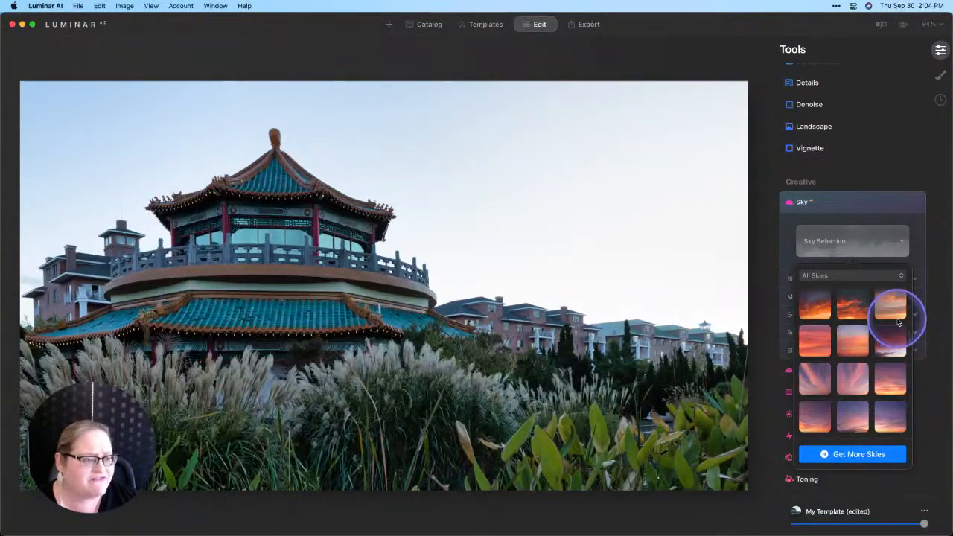
{"action": "left_click", "coordinate": [894, 323]}
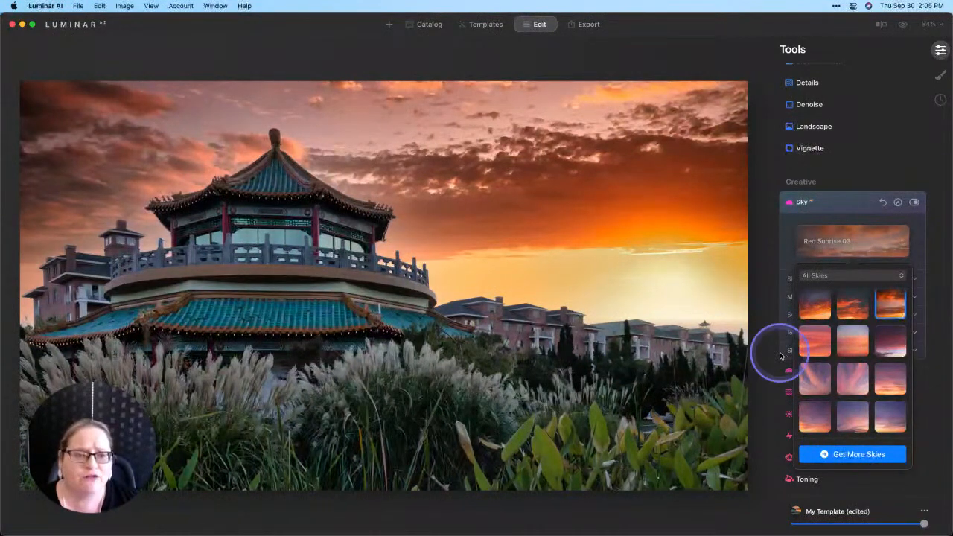
Step: Lower the new sky's horizon position slightly to the top of the grasses and widen its blending zone
{"action": "left_click", "coordinate": [783, 278]}
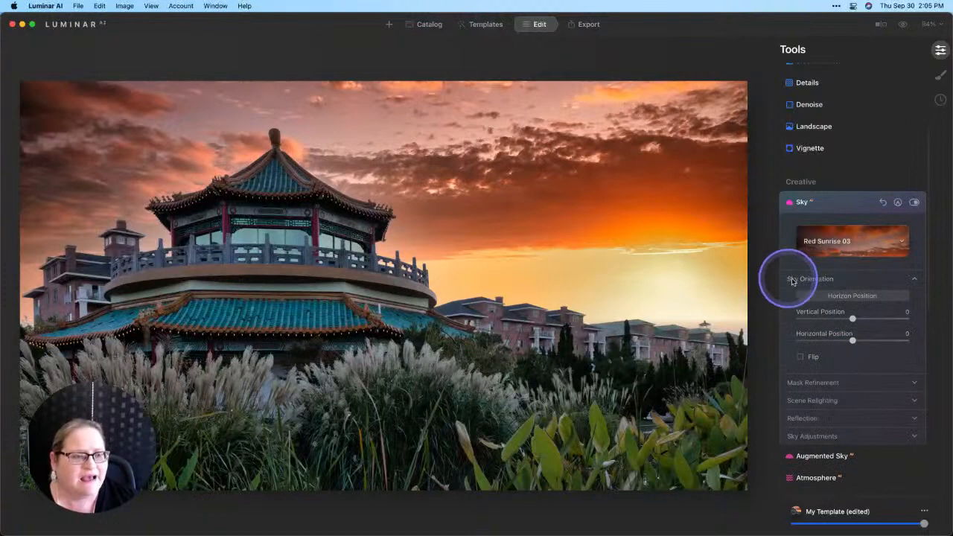
{"action": "left_click", "coordinate": [830, 299]}
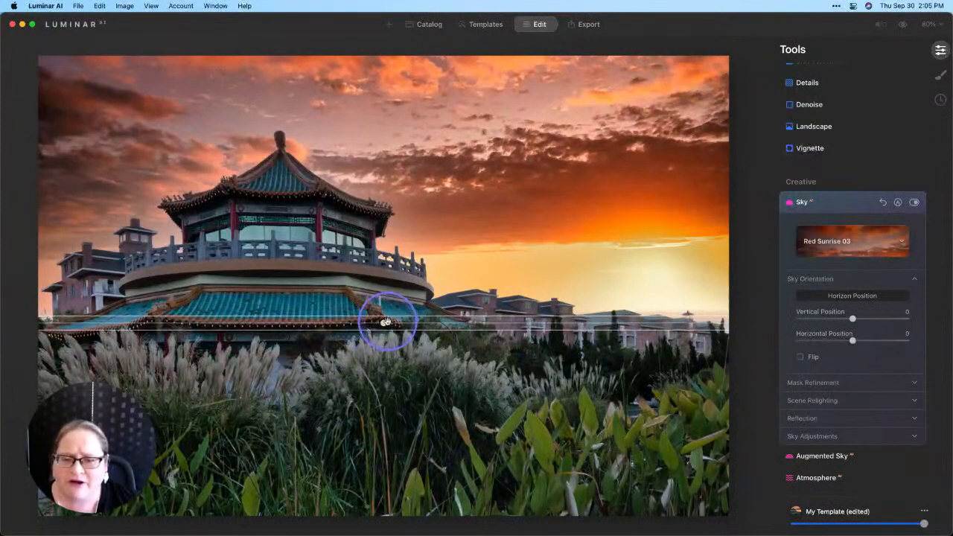
{"action": "left_click_drag", "start_coordinate": [384, 320], "coordinate": [383, 337]}
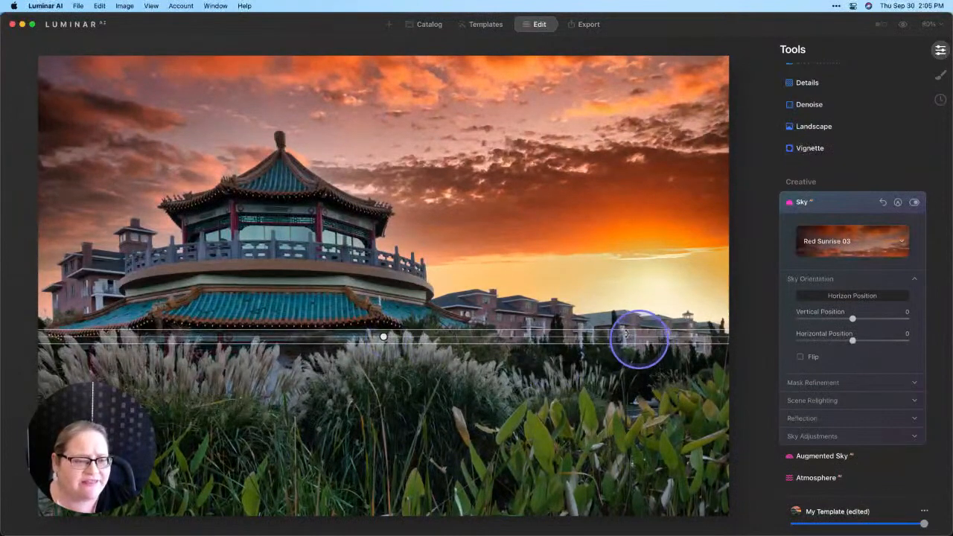
{"action": "mouse_move", "coordinate": [598, 329]}
{"action": "left_mouse_down"}
{"action": "mouse_move", "coordinate": [594, 315]}
{"action": "mouse_move", "coordinate": [594, 325]}
{"action": "left_mouse_up"}
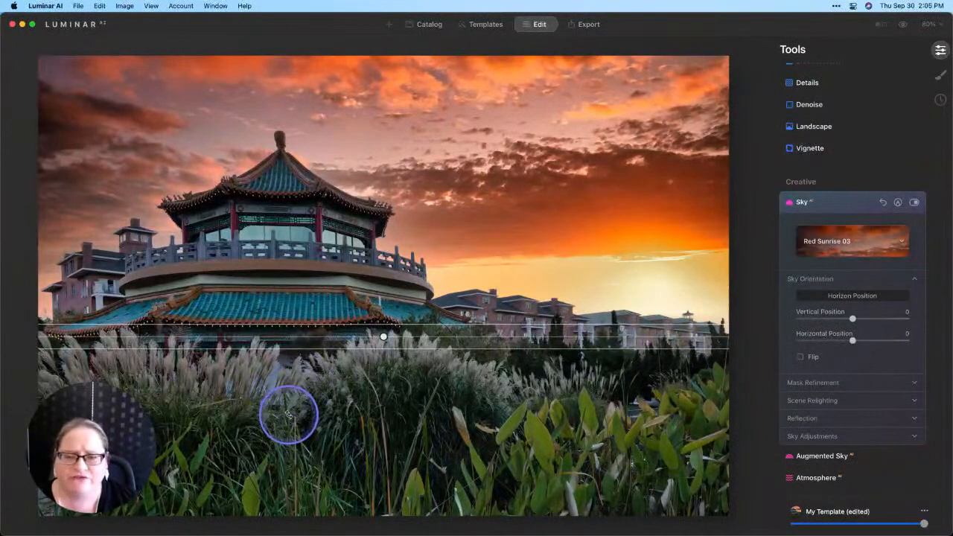
{"action": "left_click", "coordinate": [856, 298]}
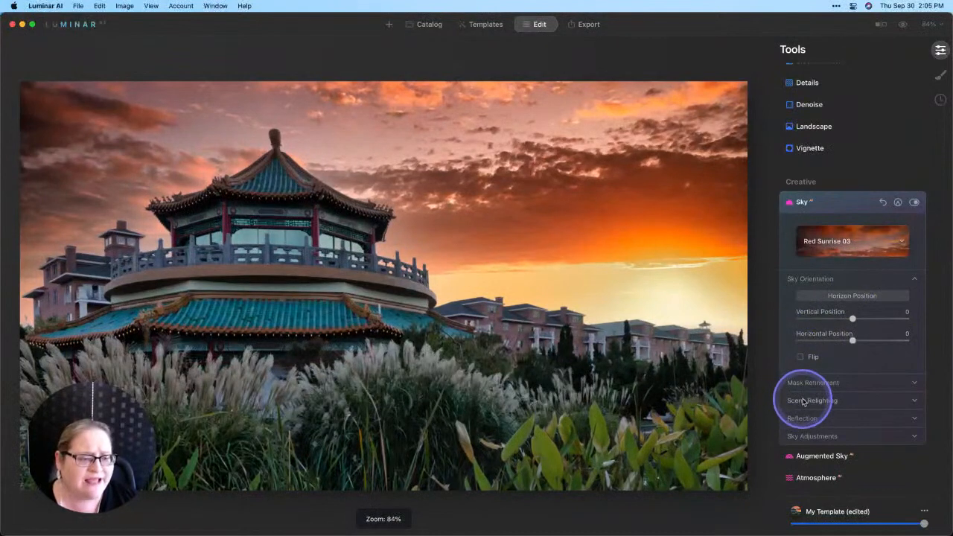
Step: In the sky's Scene Relighting settings, set Relight Strength to 44 and Relight Saturation to 67
{"action": "left_click", "coordinate": [803, 400]}
{"action": "scroll", "coordinate": [796, 373], "scroll_direction": "down", "scroll_amount": 2}
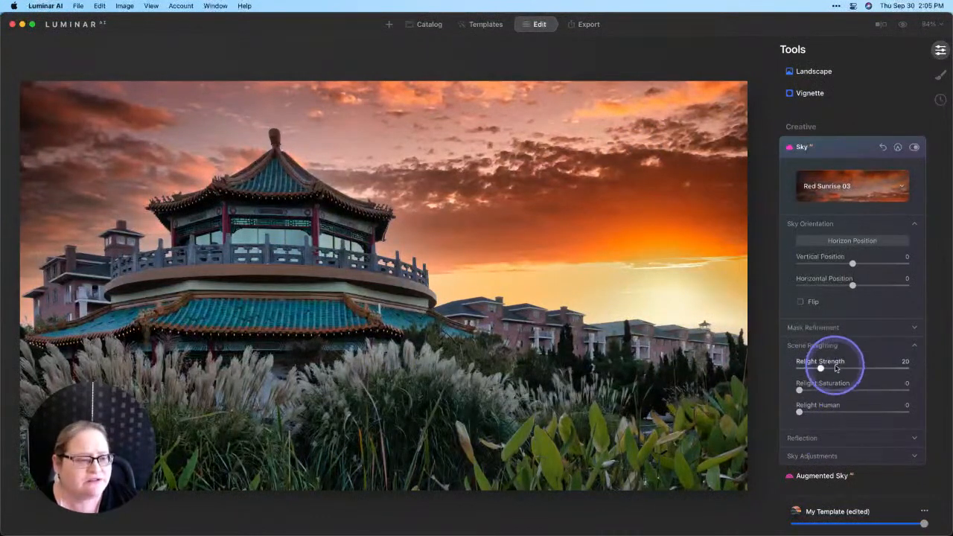
{"action": "left_click_drag", "start_coordinate": [820, 370], "coordinate": [846, 369]}
{"action": "left_click_drag", "start_coordinate": [797, 391], "coordinate": [881, 388]}
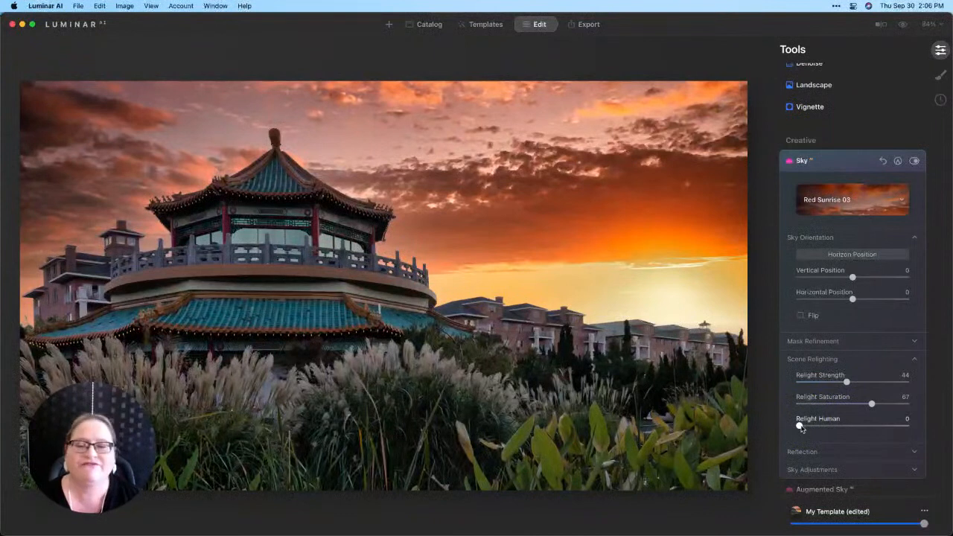
Step: In the Sky Adjustments, set Atmospheric Haze to 56 and Brightness to 15
{"action": "scroll", "coordinate": [800, 427], "scroll_direction": "down", "scroll_amount": 3}
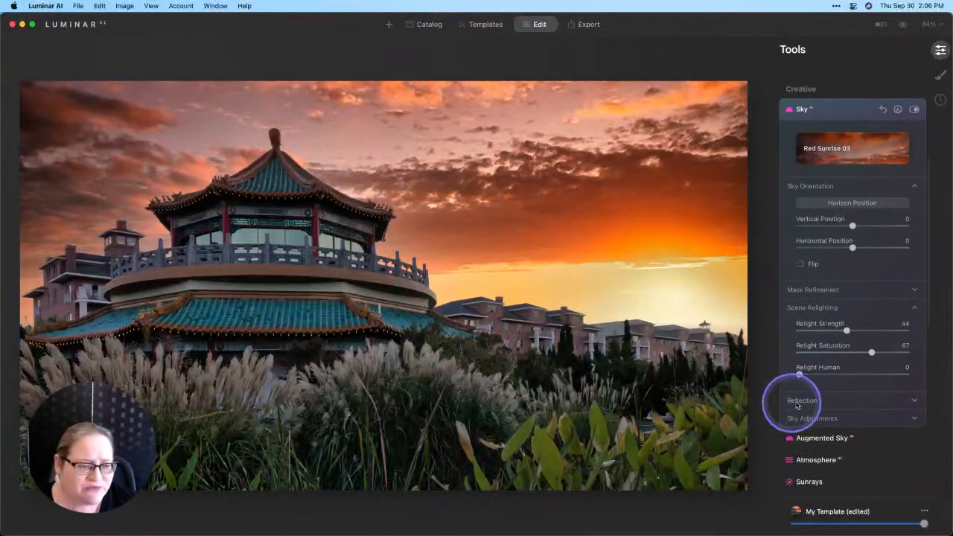
{"action": "left_click", "coordinate": [801, 417]}
{"action": "scroll", "coordinate": [800, 419], "scroll_direction": "down", "scroll_amount": 3}
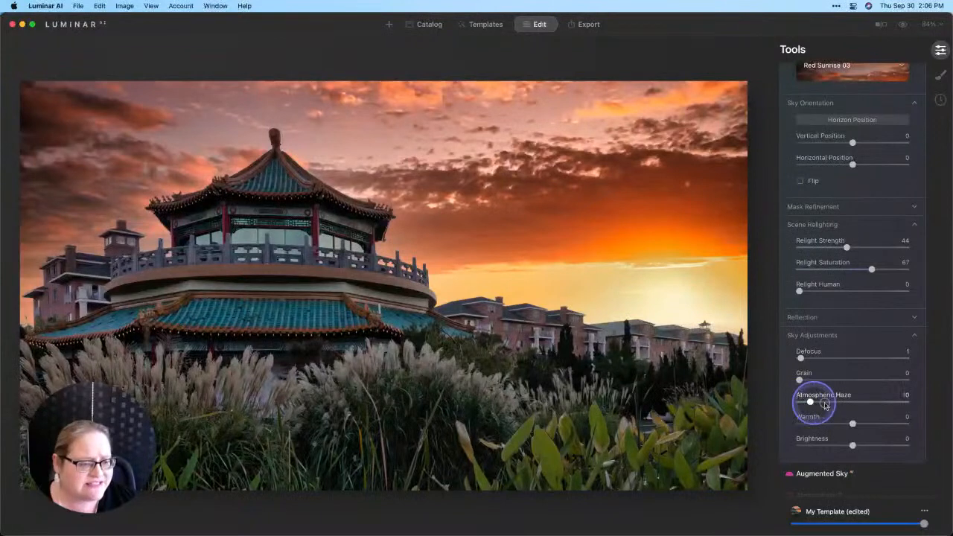
{"action": "left_click_drag", "start_coordinate": [860, 402], "coordinate": [868, 402]}
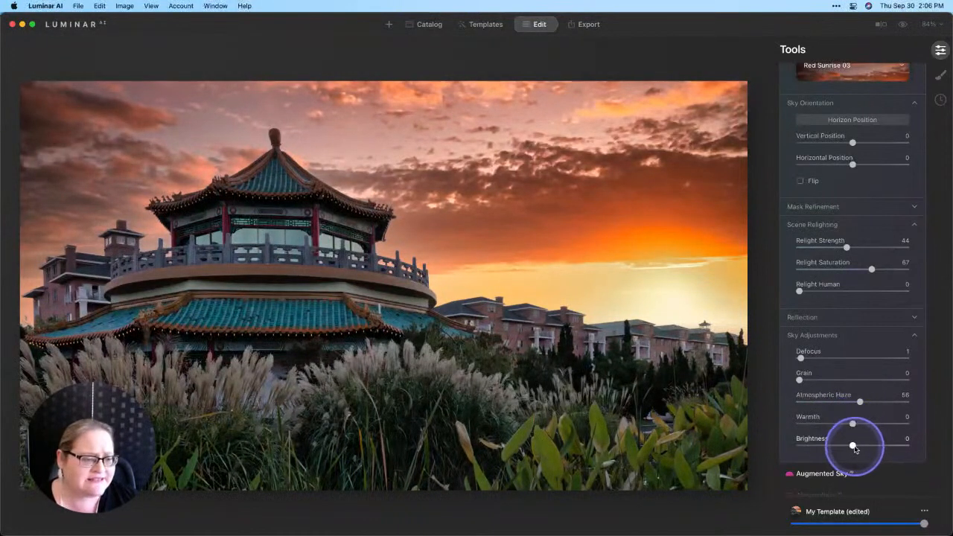
{"action": "left_click_drag", "start_coordinate": [853, 448], "coordinate": [861, 449]}
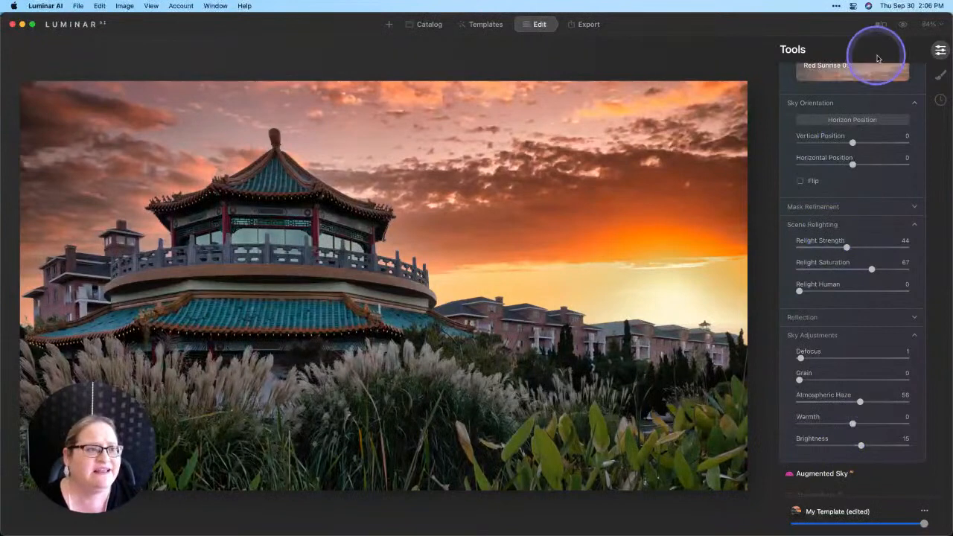
Step: Compare the photo with the Sky AI tool disabled and enabled, and close the tool
{"action": "scroll", "coordinate": [882, 119], "scroll_direction": "up", "scroll_amount": 3}
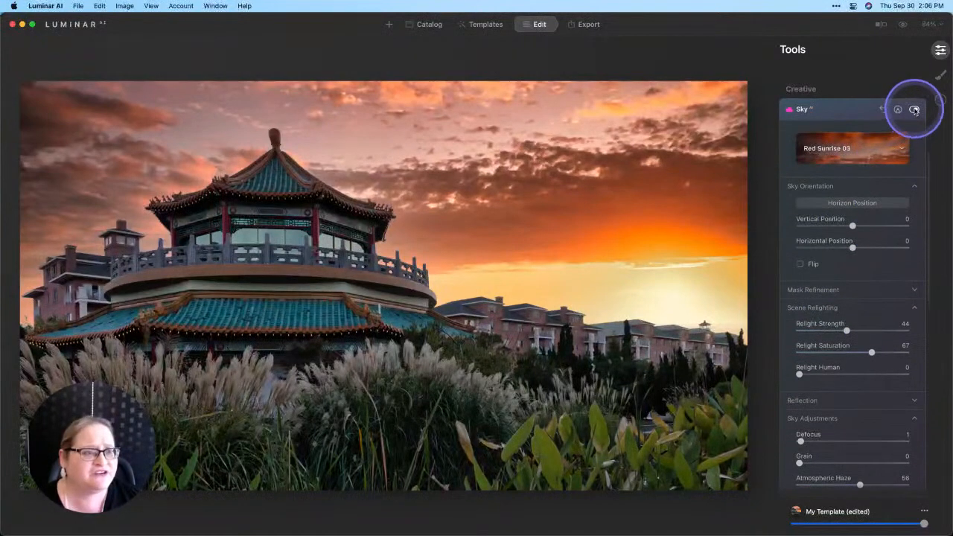
{"action": "left_click", "coordinate": [914, 110]}
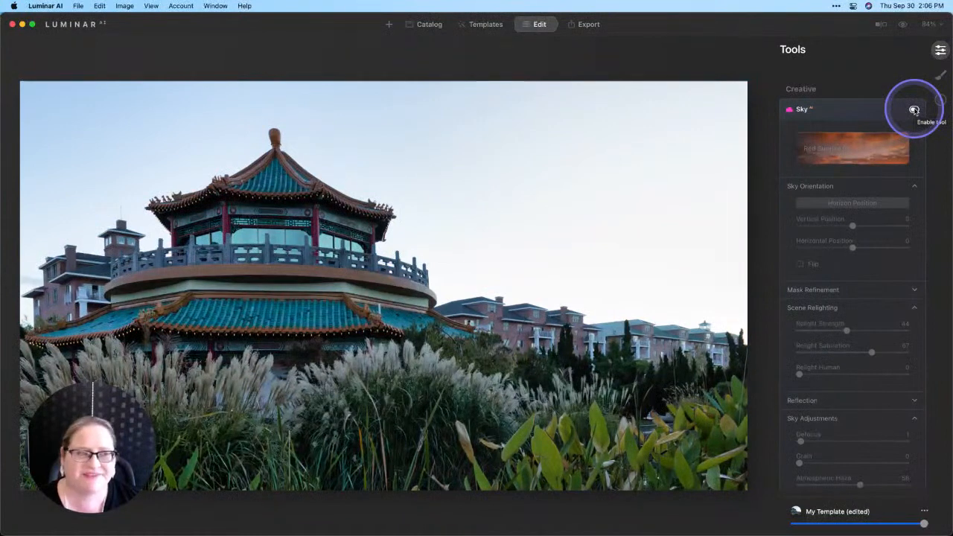
{"action": "left_click", "coordinate": [914, 110]}
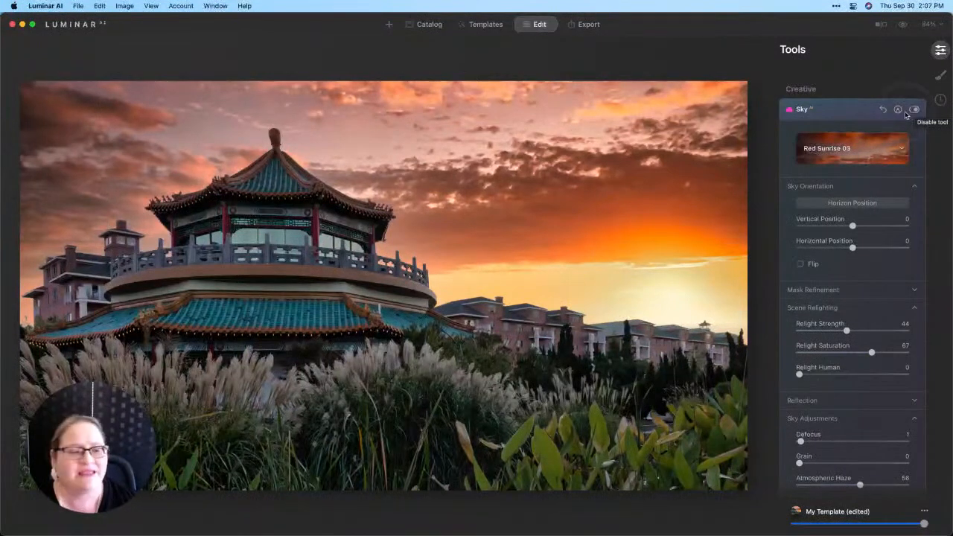
{"action": "left_click", "coordinate": [854, 112]}
{"action": "scroll", "coordinate": [850, 149], "scroll_direction": "up", "scroll_amount": 5}
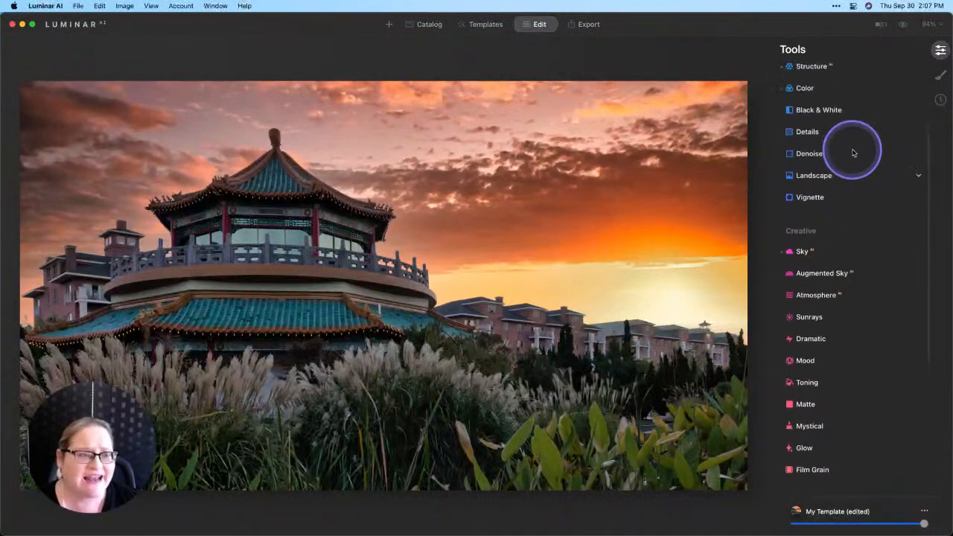
Step: Add a post-crop vignette with Amount -100, Size 28, Roundness 100, Feather 70 and Inner Light 16
{"action": "left_click", "coordinate": [814, 214]}
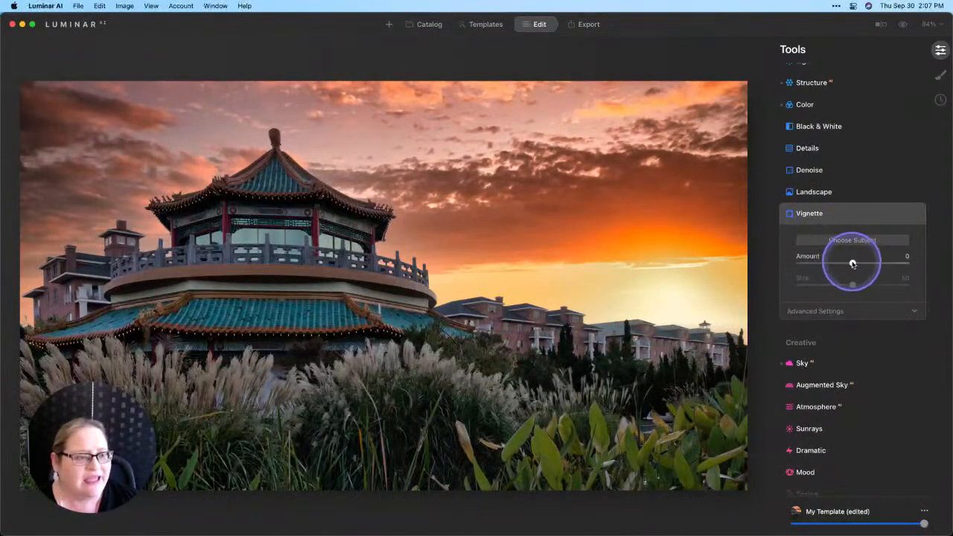
{"action": "left_click_drag", "start_coordinate": [851, 261], "coordinate": [783, 268]}
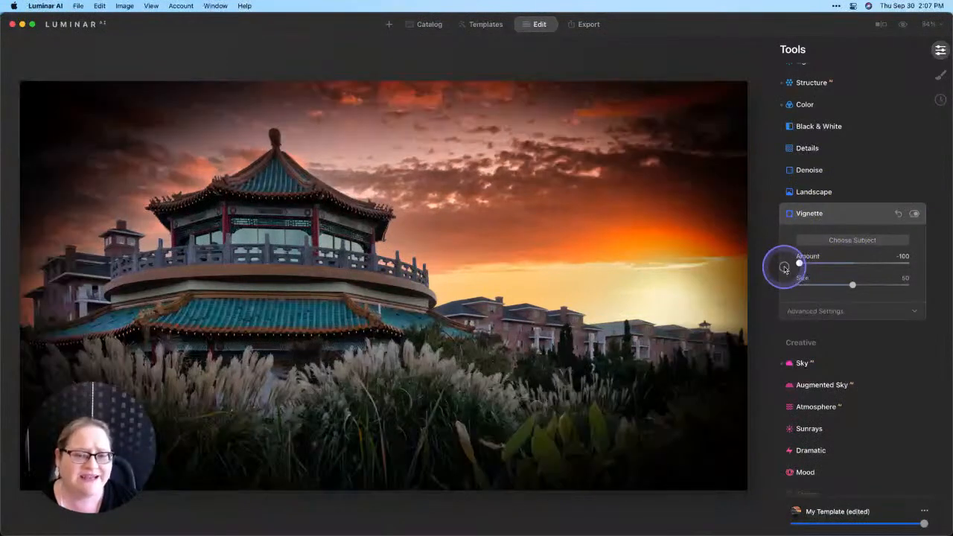
{"action": "left_click_drag", "start_coordinate": [853, 285], "coordinate": [841, 289]}
{"action": "left_click", "coordinate": [835, 313]}
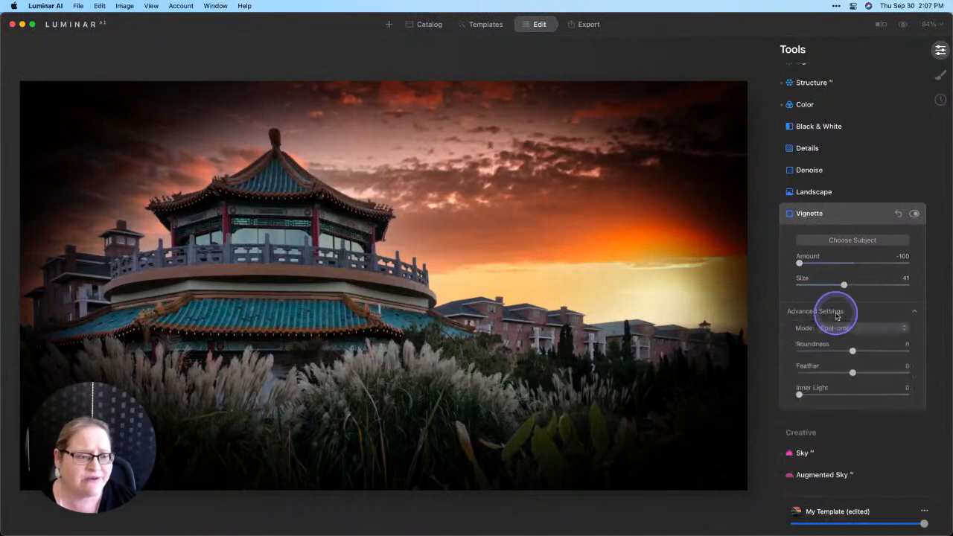
{"action": "left_click_drag", "start_coordinate": [853, 353], "coordinate": [936, 347]}
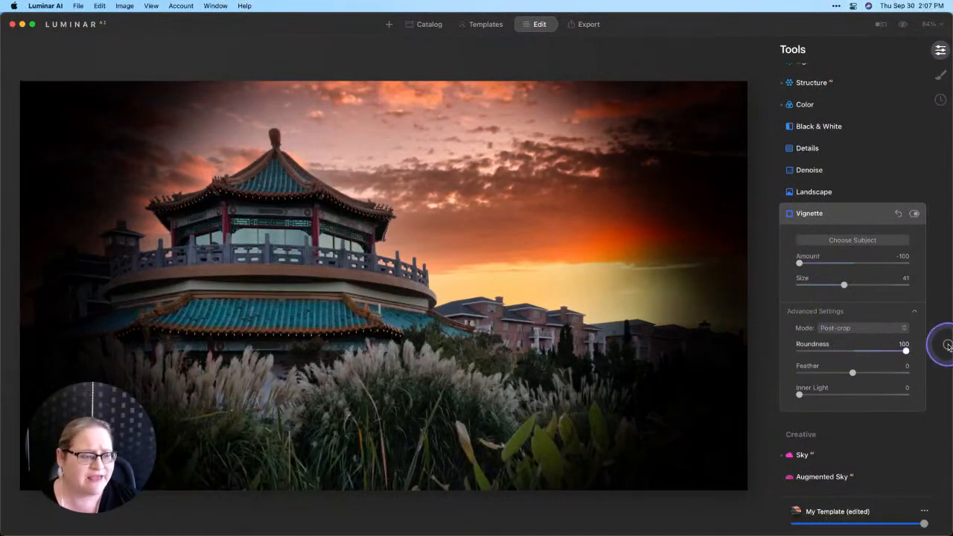
{"action": "left_click_drag", "start_coordinate": [843, 290], "coordinate": [828, 292]}
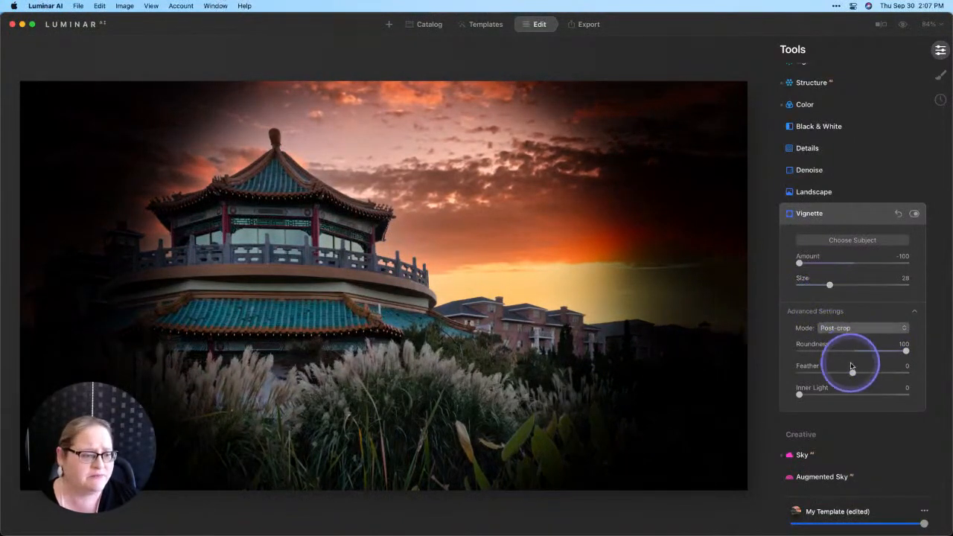
{"action": "left_click_drag", "start_coordinate": [851, 372], "coordinate": [890, 374]}
{"action": "left_click_drag", "start_coordinate": [795, 403], "coordinate": [817, 395]}
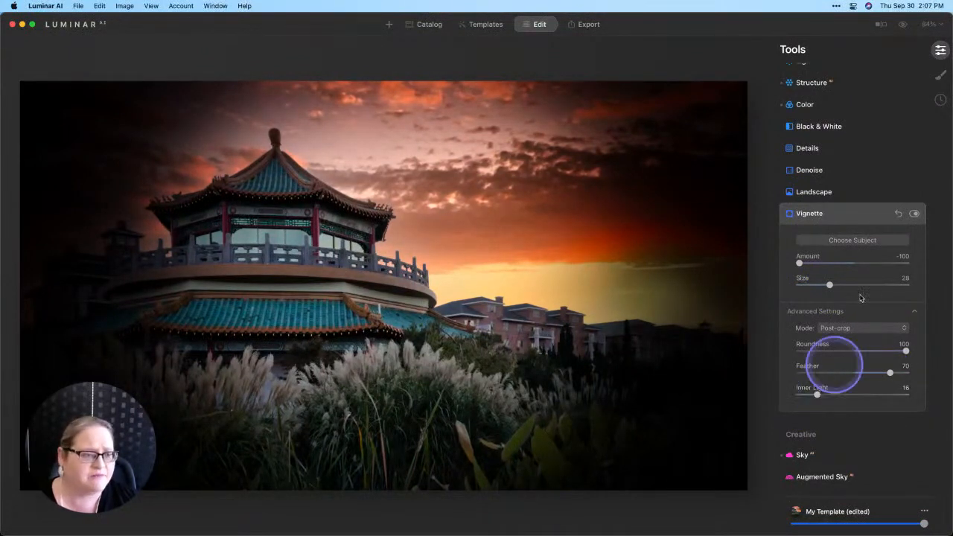
Step: Center the vignette on the pagoda's lower roof and reduce its strength to an Amount of -40
{"action": "left_click", "coordinate": [846, 242]}
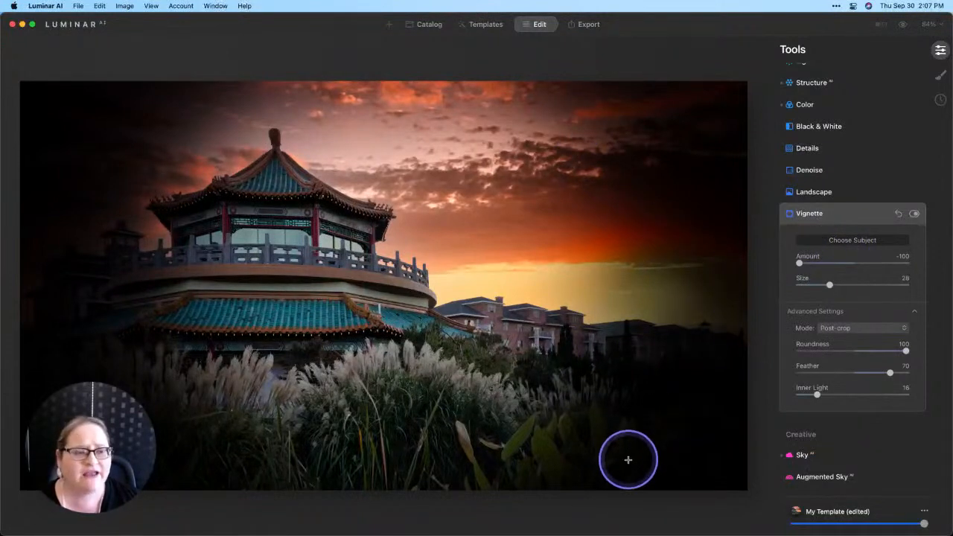
{"action": "left_click", "coordinate": [273, 307]}
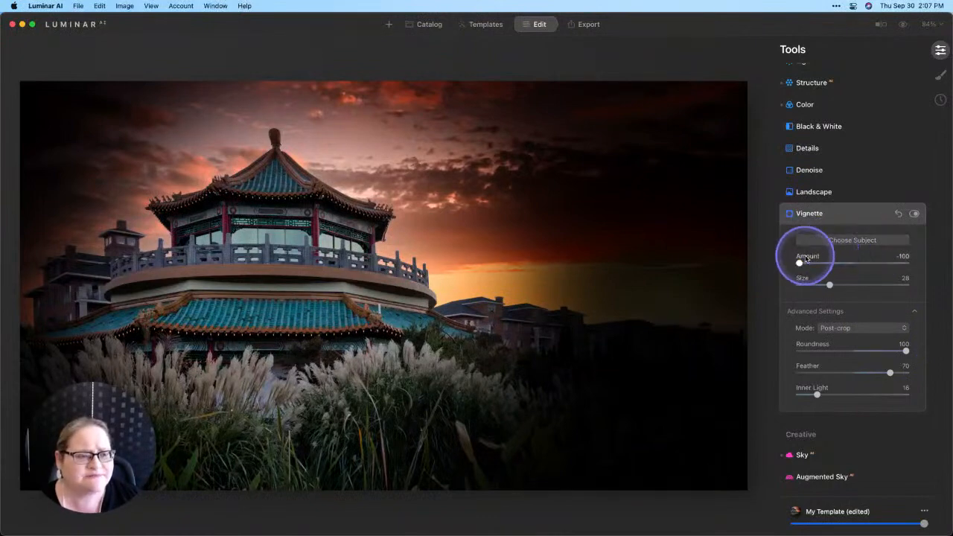
{"action": "left_click_drag", "start_coordinate": [798, 263], "coordinate": [835, 265]}
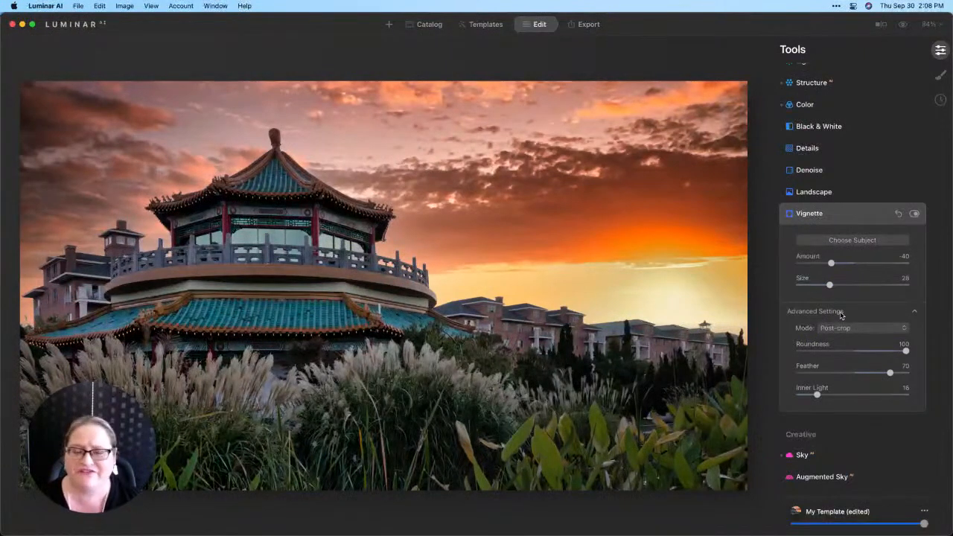
Step: Compare the original photo with the fully edited version
{"action": "left_click", "coordinate": [902, 27]}
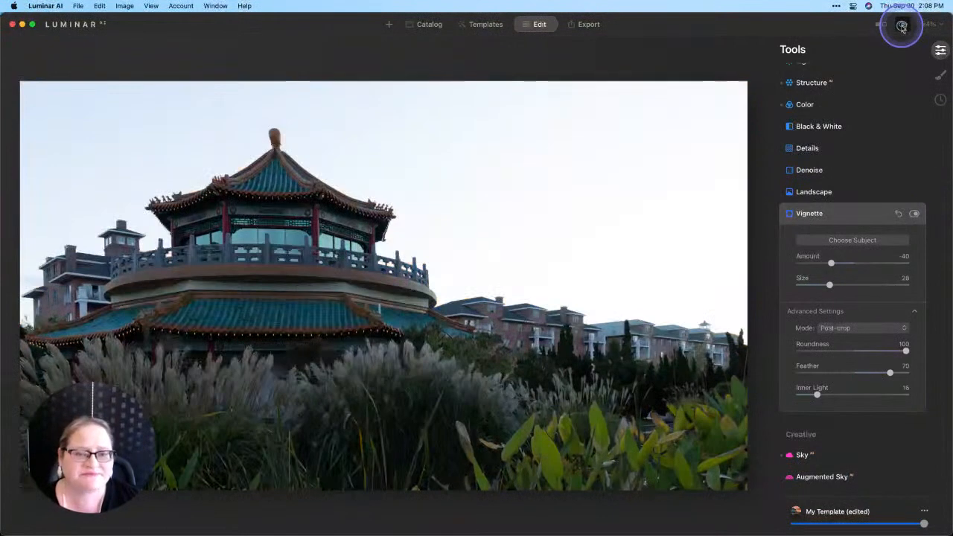
{"action": "left_click", "coordinate": [902, 26]}
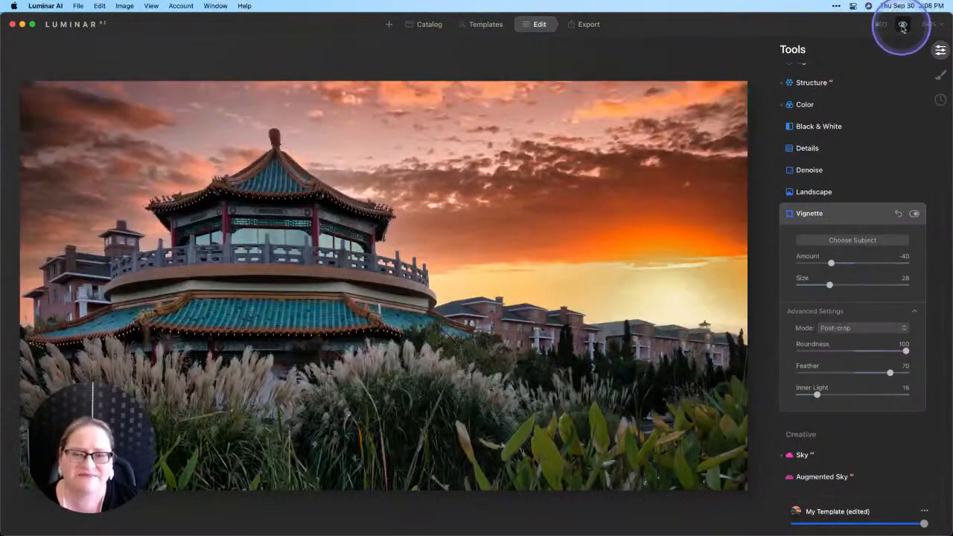